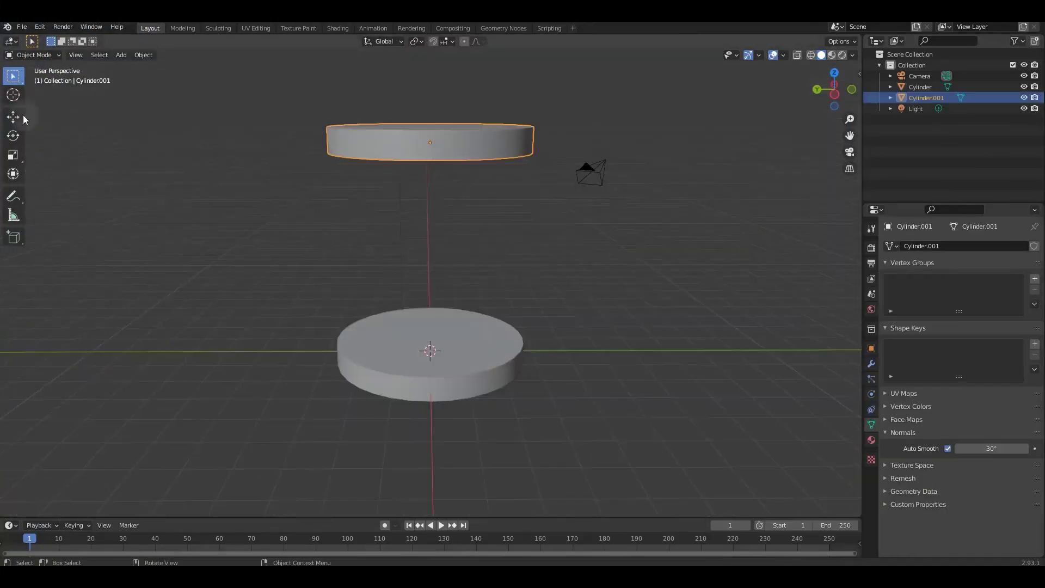
pyautogui.click(16, 117)
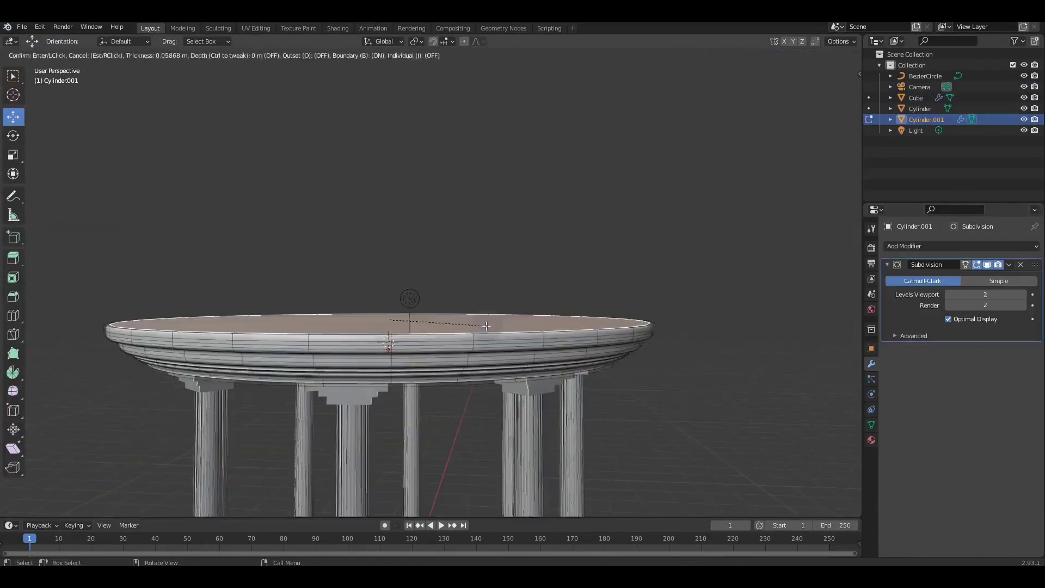
pyautogui.click(486, 325)
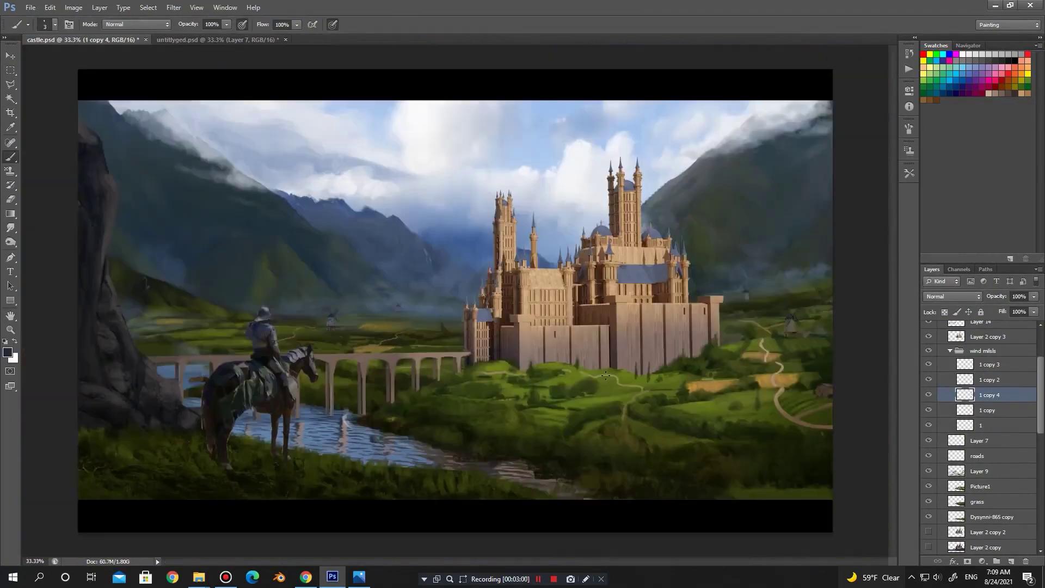
pyautogui.click(928, 471)
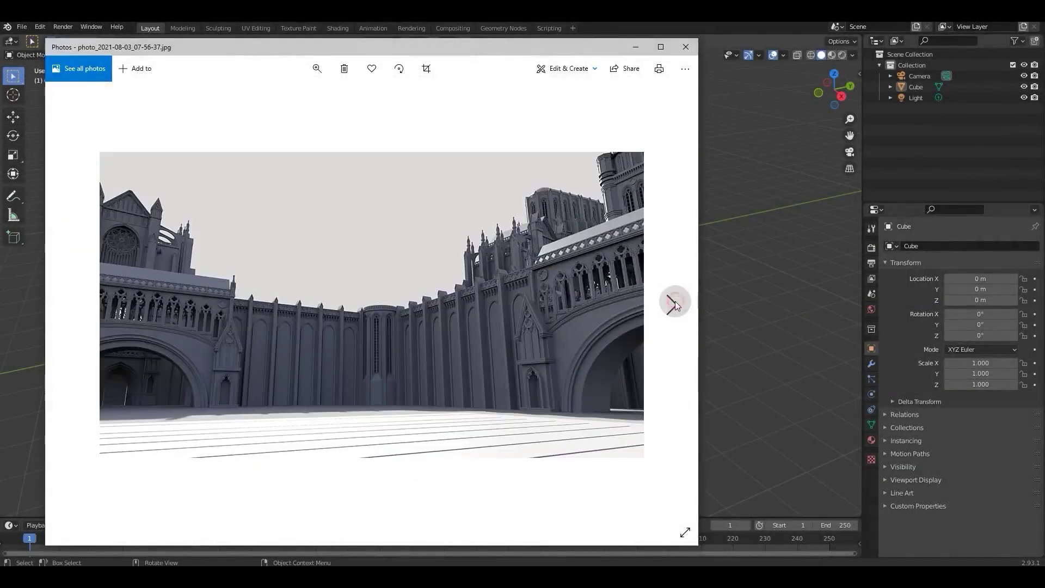
# Show the next reference photo, with the domed pavilion and gothic arches, and move the photo viewer out of the way.
pyautogui.click(674, 302)
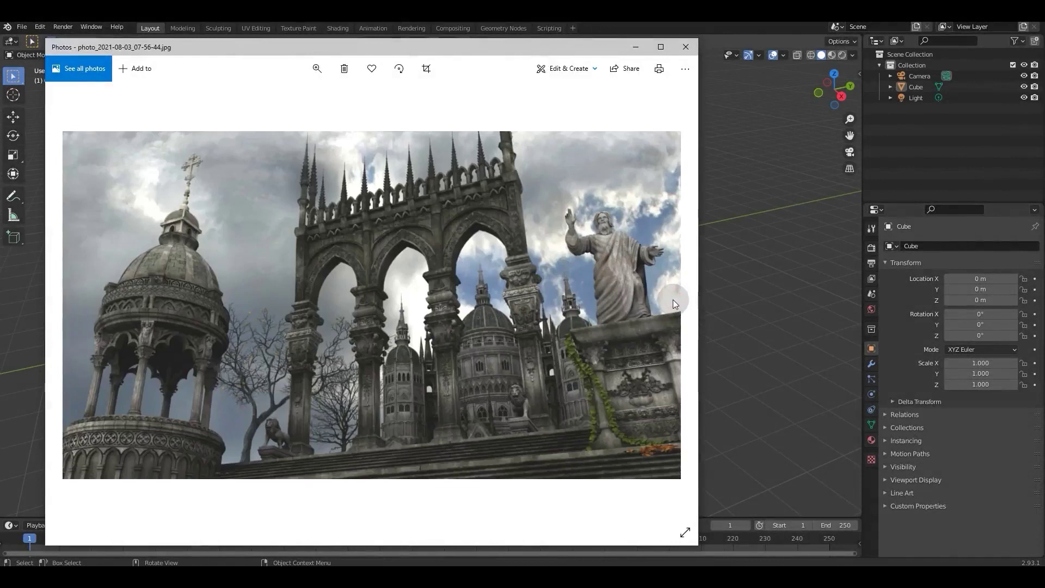
pyautogui.moveTo(427, 51); pyautogui.dragTo(1044, 98)
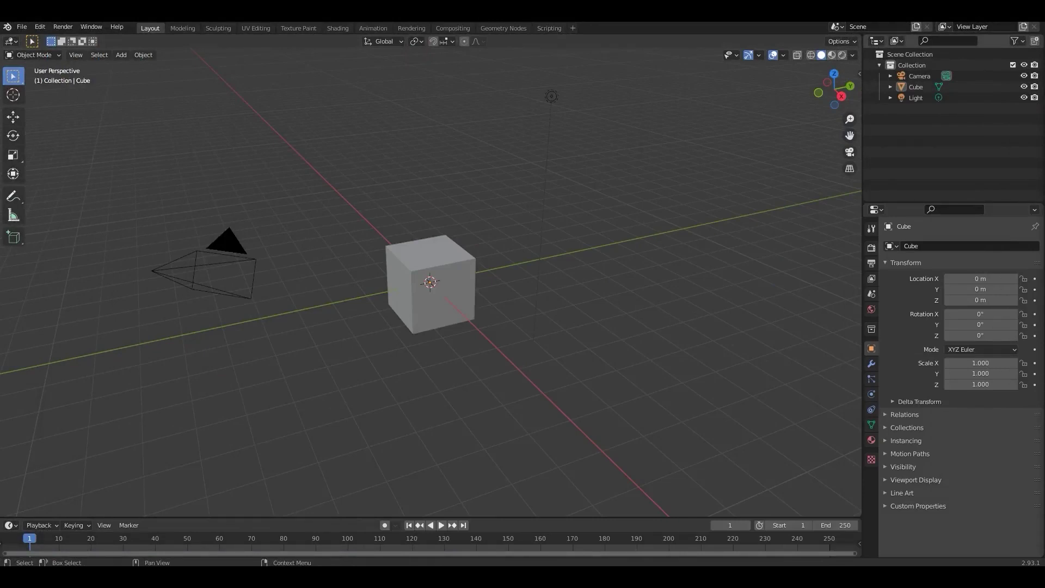
# Delete the default cube from the scene.
pyautogui.click(433, 288)
pyautogui.scroll(3, 499, 285)
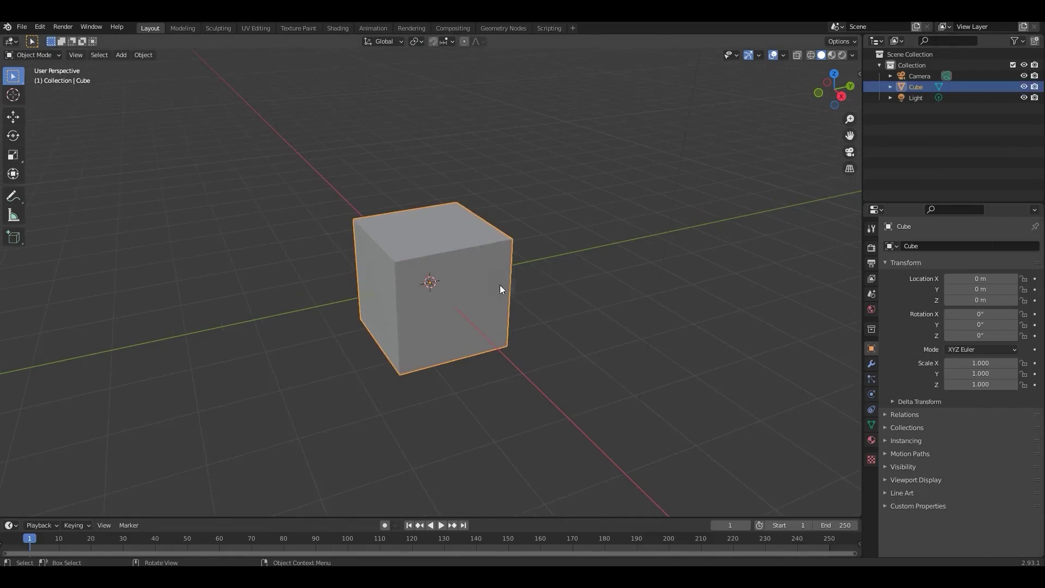
pyautogui.moveTo(495, 303); pyautogui.dragTo(542, 309, button='middle')
pyautogui.press('Delete')
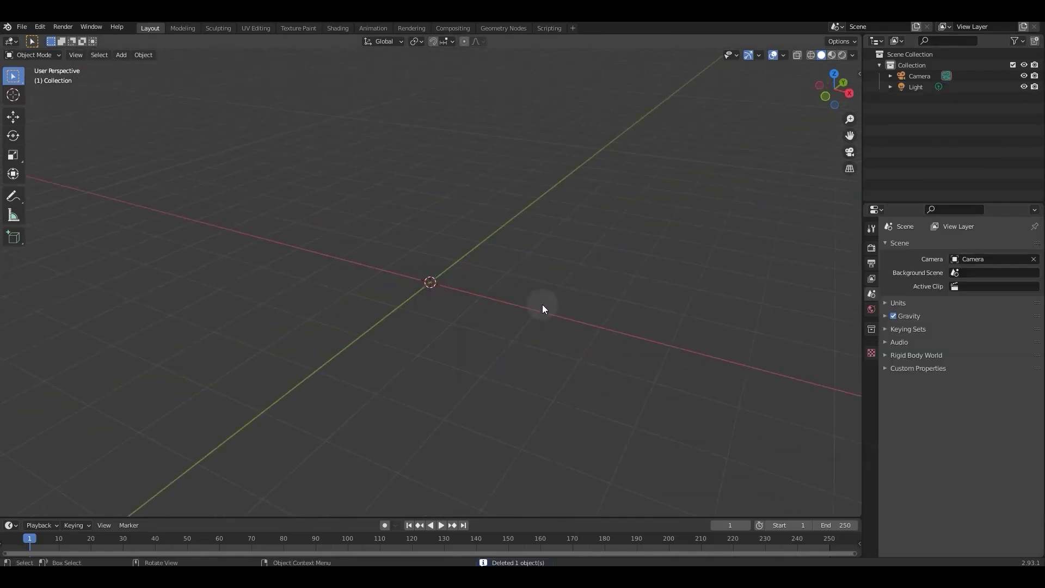
# Bring the reference photo back over the viewport to study the domed pavilion, and move it aside again.
pyautogui.moveTo(1044, 60); pyautogui.dragTo(396, 39)
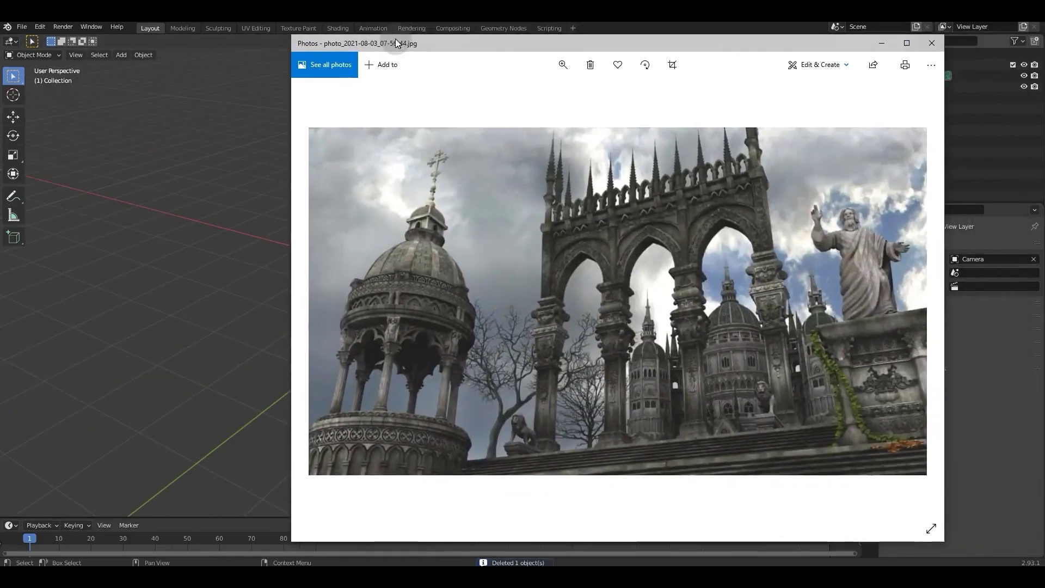
pyautogui.moveTo(478, 44); pyautogui.dragTo(1044, 71)
# Add a cylinder mesh and scale it into a wide flat disc, about 2.72 in X and Y and 0.243 in Z.
pyautogui.click(436, 304)
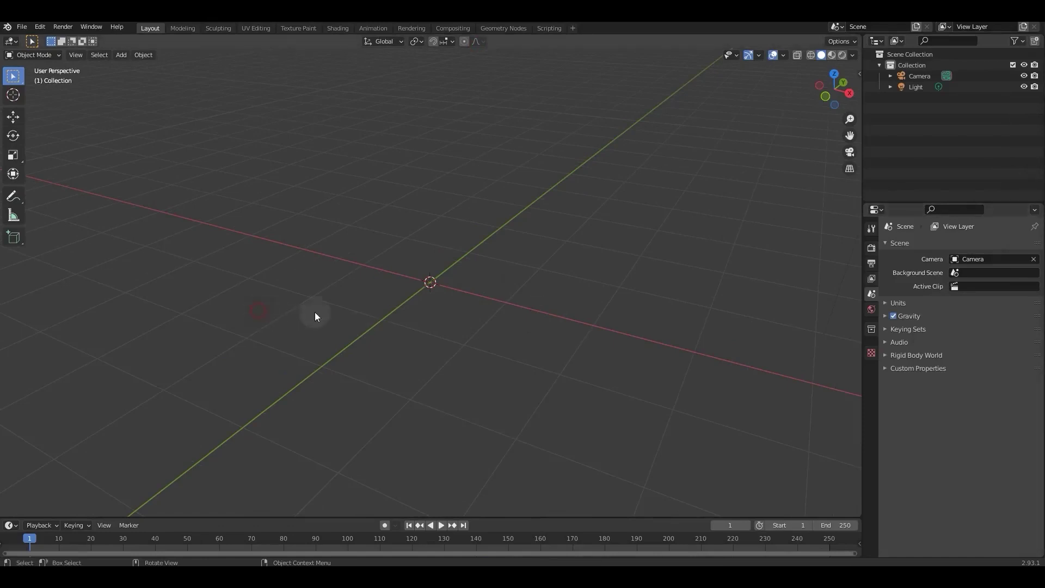
pyautogui.hotkey('shift', 'a')
pyautogui.moveTo(342, 302)
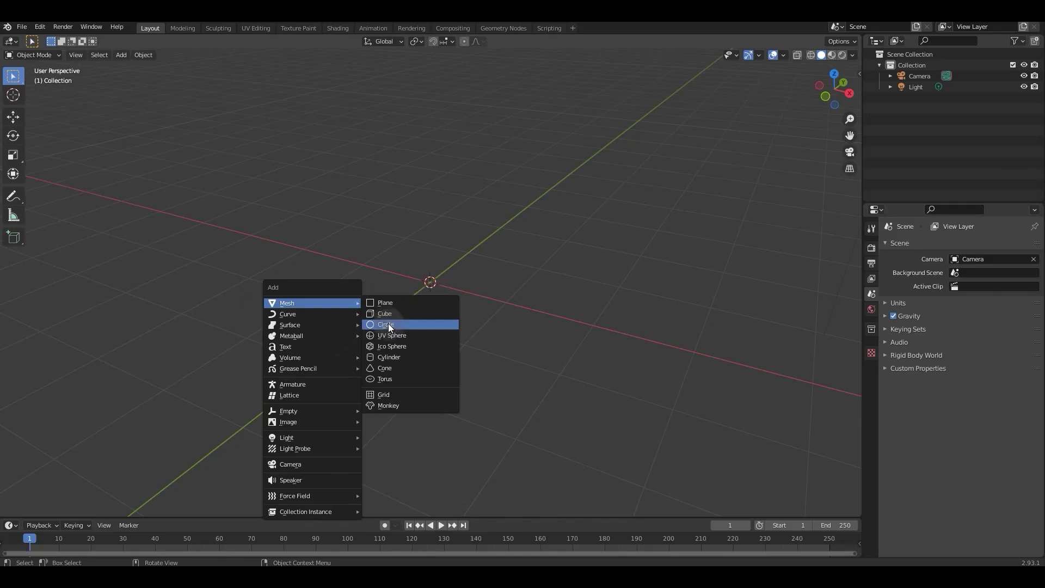
pyautogui.click(388, 357)
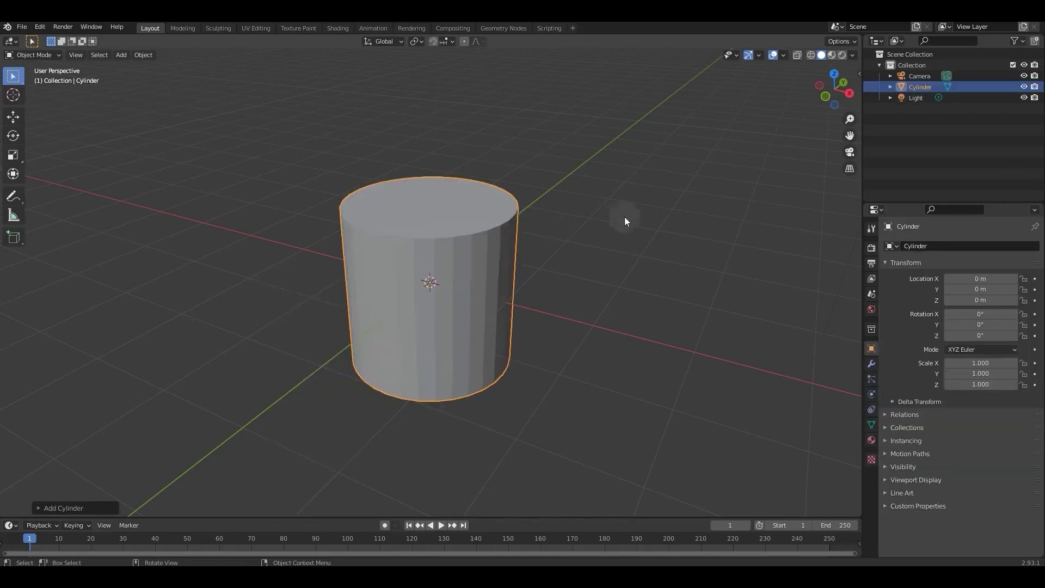
pyautogui.press('s')
pyautogui.press('z')
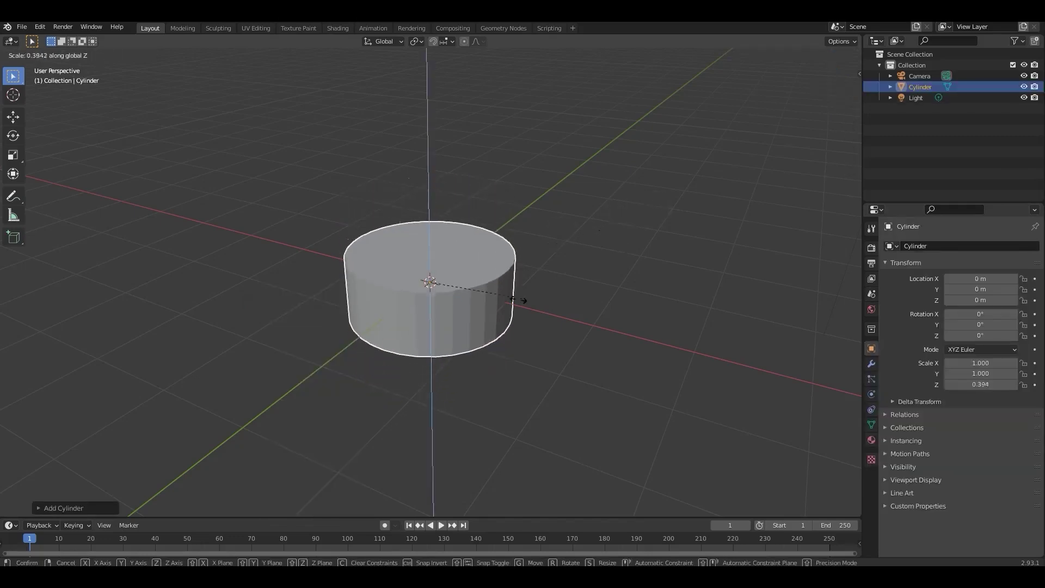
pyautogui.click(450, 292)
pyautogui.press('s')
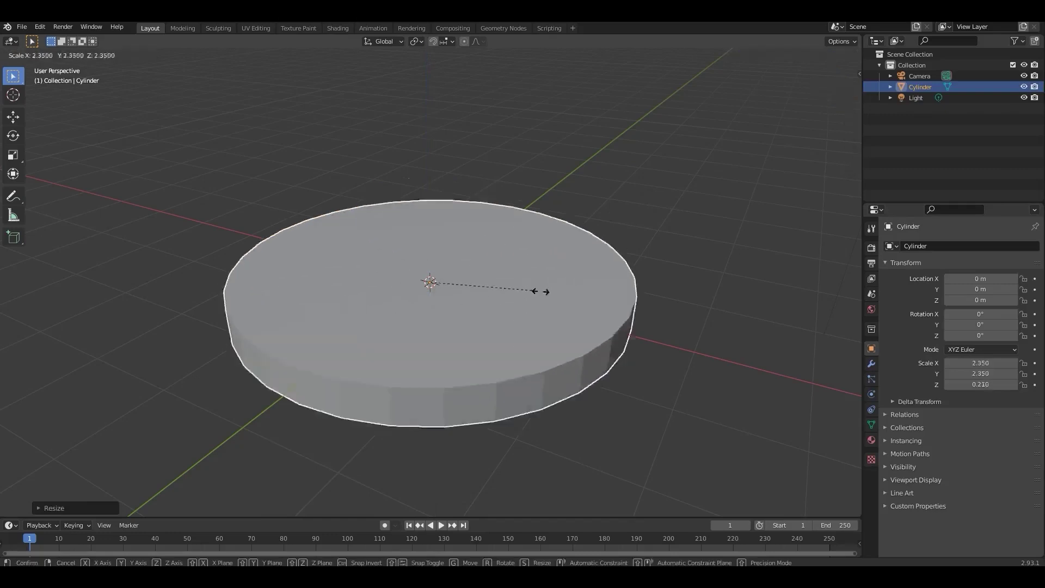
pyautogui.click(547, 295)
# Raise the disc's top face slightly in Edit Mode to thicken it, and return to Object Mode.
pyautogui.press('KP_1')
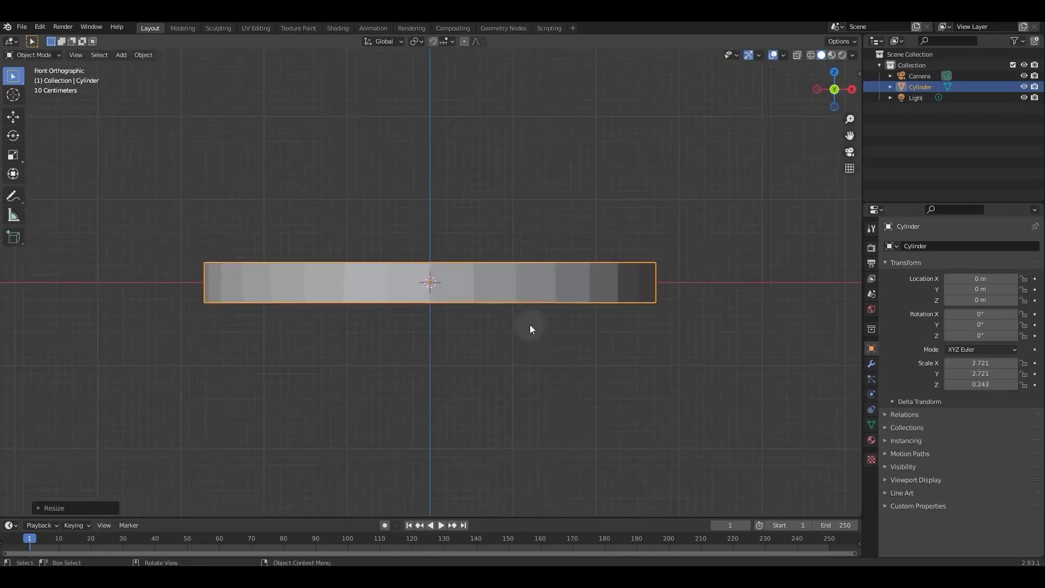
pyautogui.scroll(-5, 503, 248)
pyautogui.moveTo(504, 248); pyautogui.dragTo(370, 375, button='middle')
pyautogui.press('KP_1')
pyautogui.scroll(3, 457, 239)
pyautogui.press('Tab')
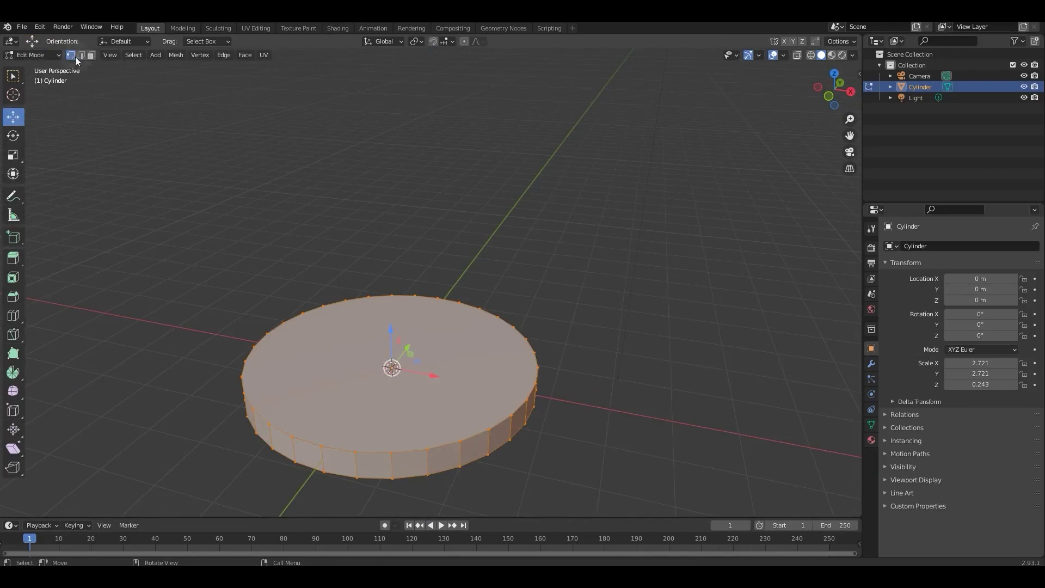
pyautogui.click(396, 346)
pyautogui.moveTo(392, 327)
pyautogui.mouseDown()
pyautogui.moveTo(393, 274)
pyautogui.moveTo(396, 316)
pyautogui.mouseUp()
pyautogui.press('Tab')
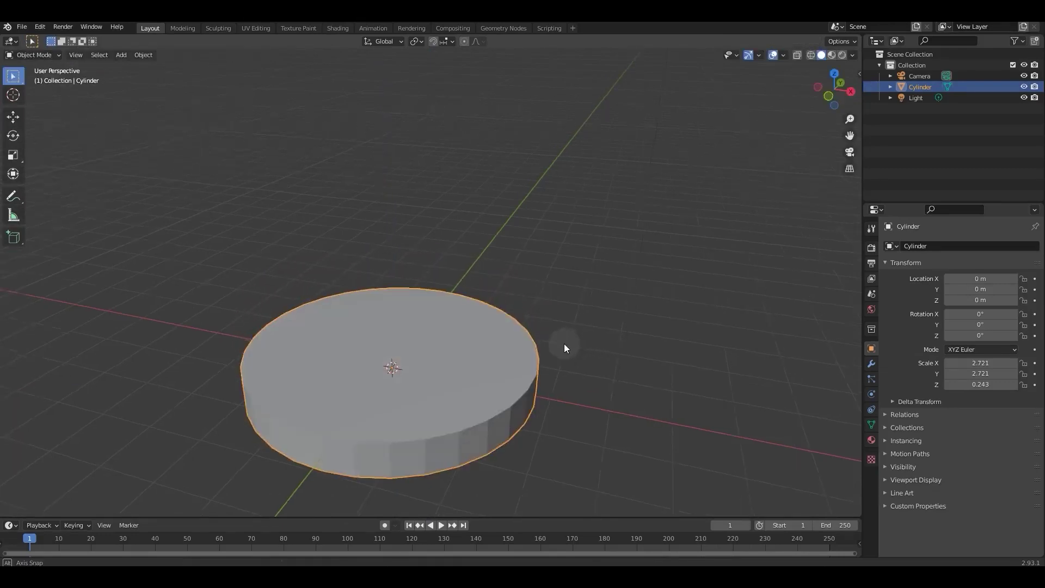
# Duplicate the disc and move the copy straight up along Z to about 6.02 m.
pyautogui.moveTo(564, 344); pyautogui.dragTo(569, 322, button='middle')
pyautogui.hotkey('shift', 'd')
pyautogui.rightClick(567, 322)
pyautogui.press('g')
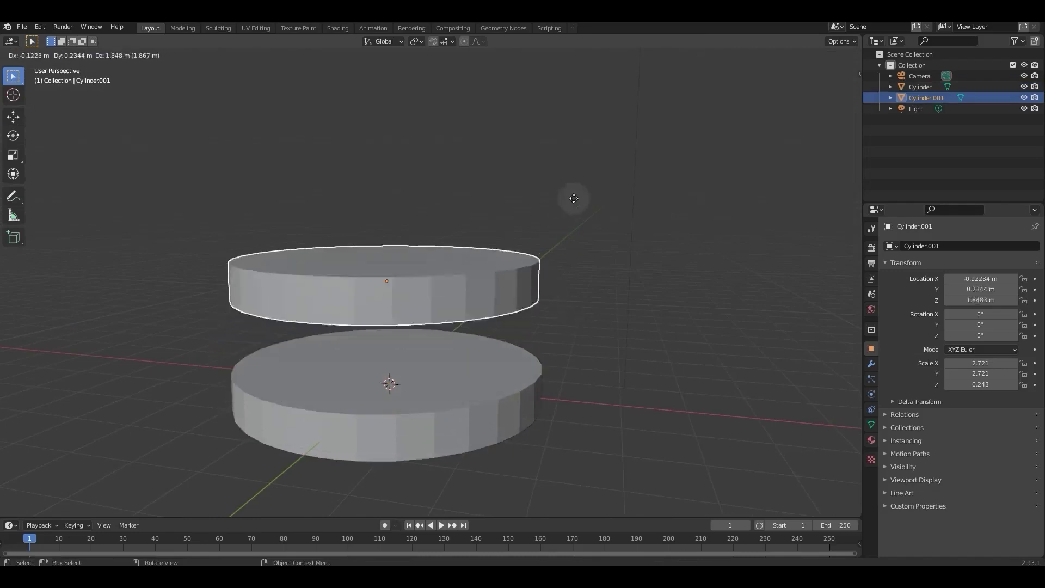
pyautogui.press('z')
pyautogui.click(569, 424)
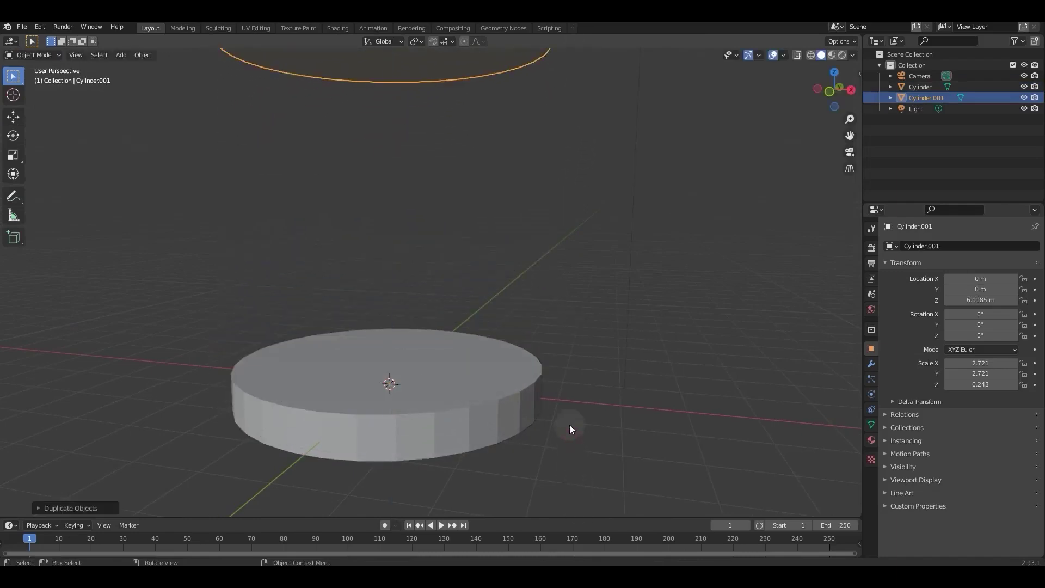
# Shade the upper disc smooth and enable Auto Smooth at 30° in its normals settings.
pyautogui.moveTo(570, 424); pyautogui.dragTo(536, 393, button='middle')
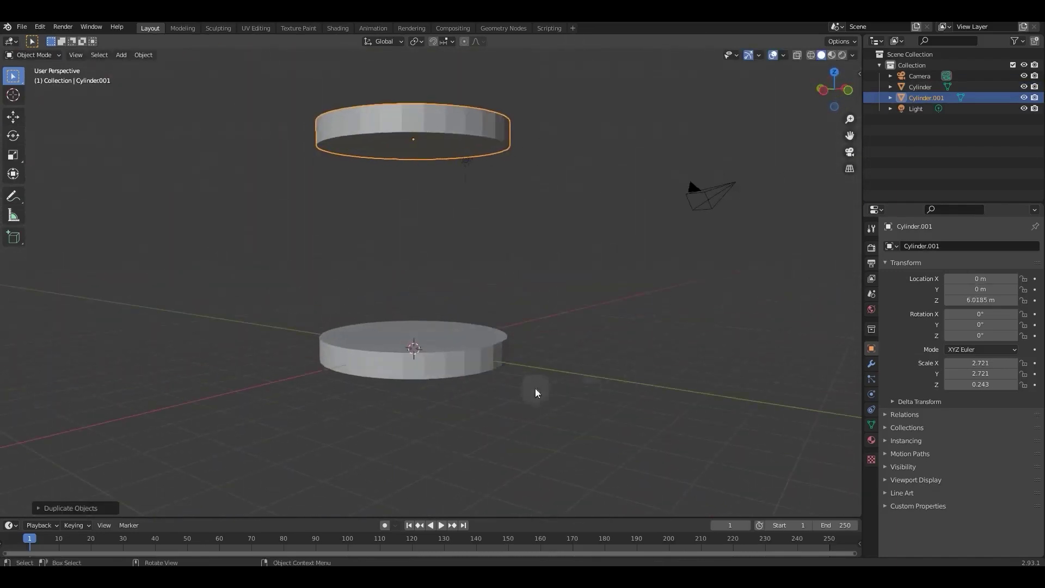
pyautogui.rightClick(439, 369)
pyautogui.click(444, 373)
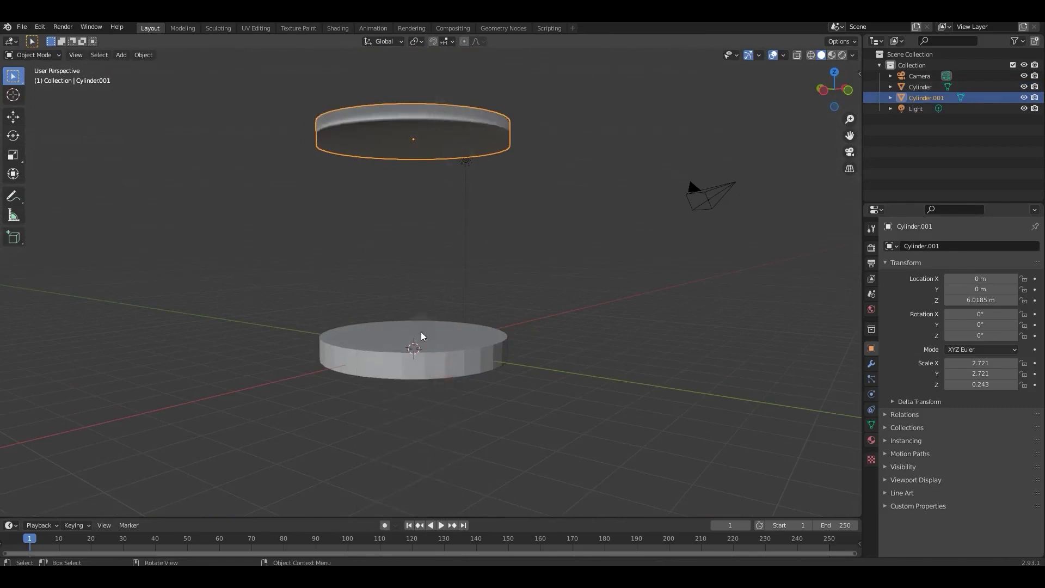
pyautogui.moveTo(401, 317); pyautogui.dragTo(518, 166, button='middle')
pyautogui.click(870, 424)
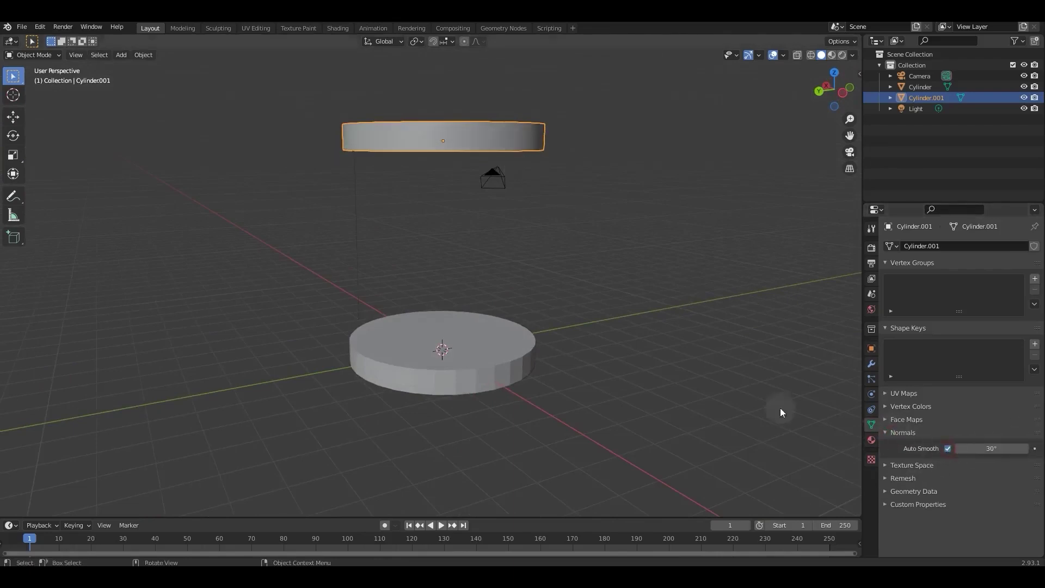
# Shade the lower disc smooth and enable Auto Smooth at 30° for it.
pyautogui.click(419, 345)
pyautogui.rightClick(504, 382)
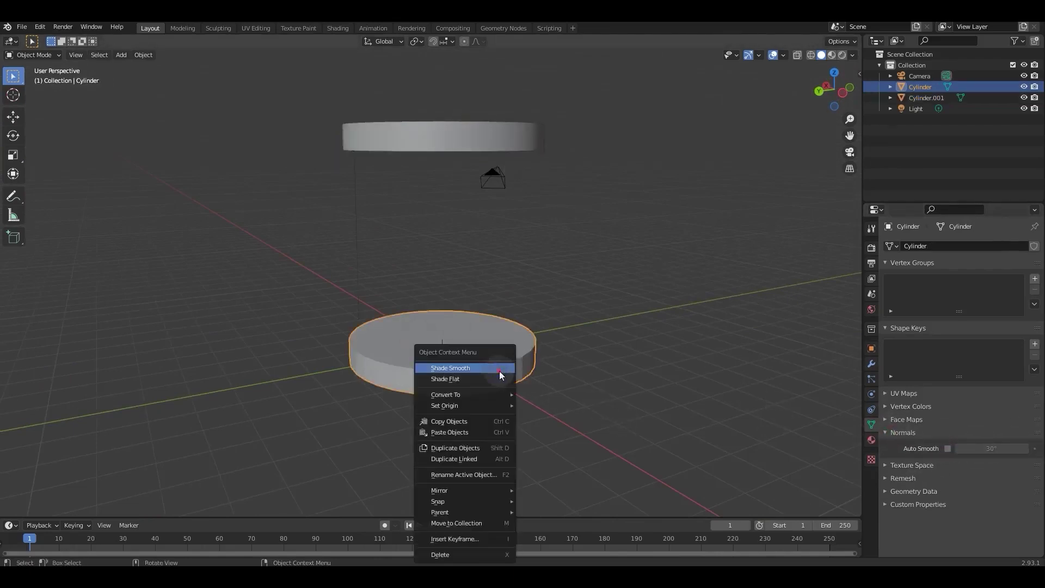
pyautogui.click(499, 370)
pyautogui.click(573, 412)
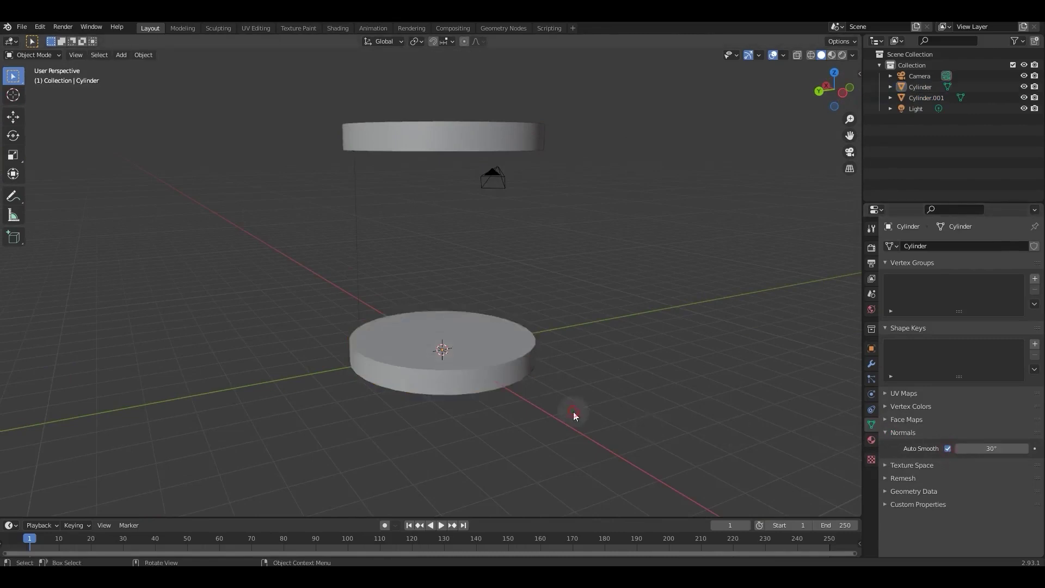
# Lower the upper disc along Z with the Move tool to reduce the gap between the discs.
pyautogui.moveTo(573, 412); pyautogui.dragTo(505, 402, button='middle')
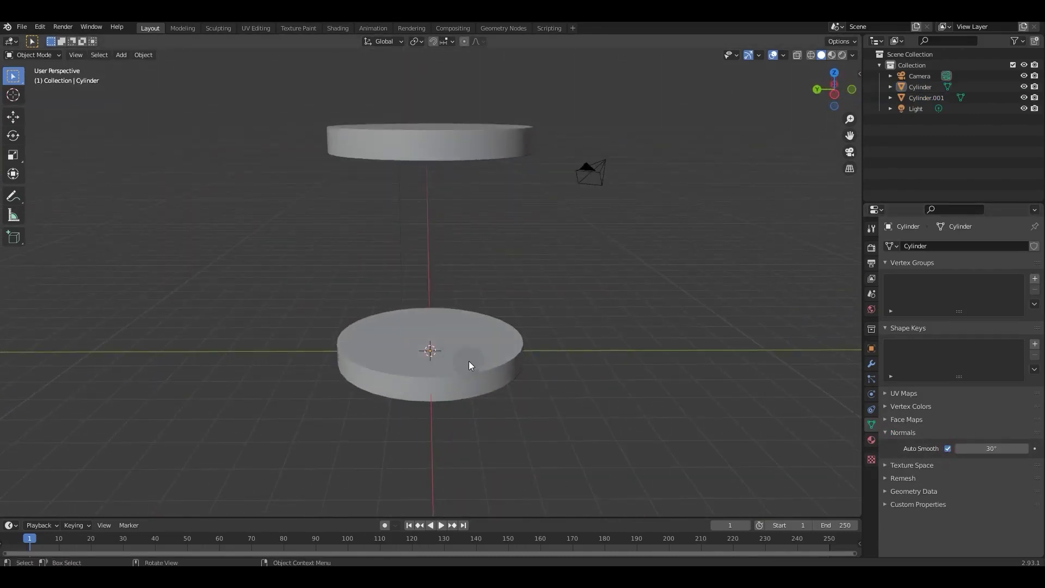
pyautogui.click(426, 150)
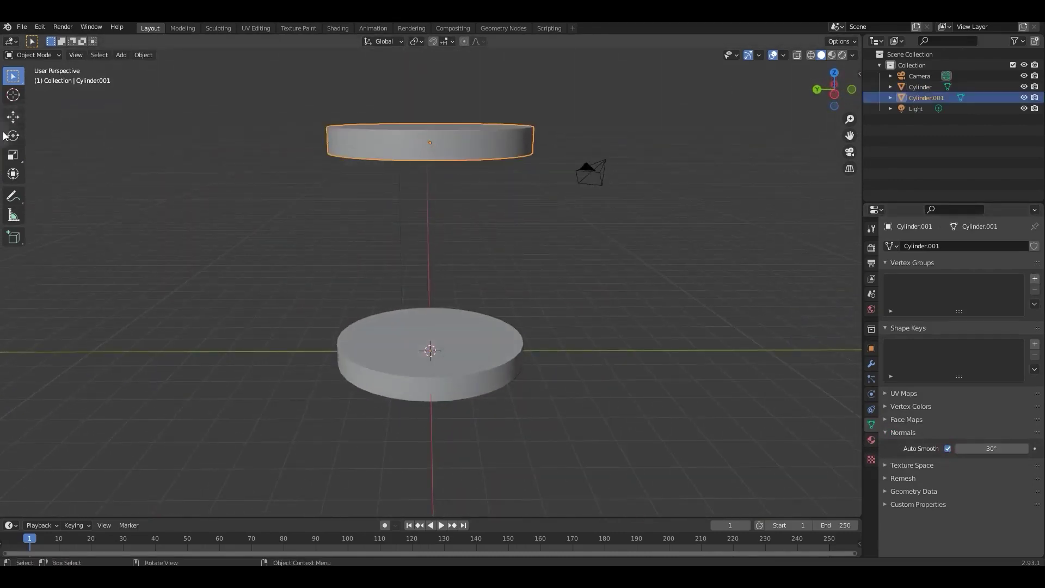
pyautogui.moveTo(431, 96); pyautogui.dragTo(507, 309)
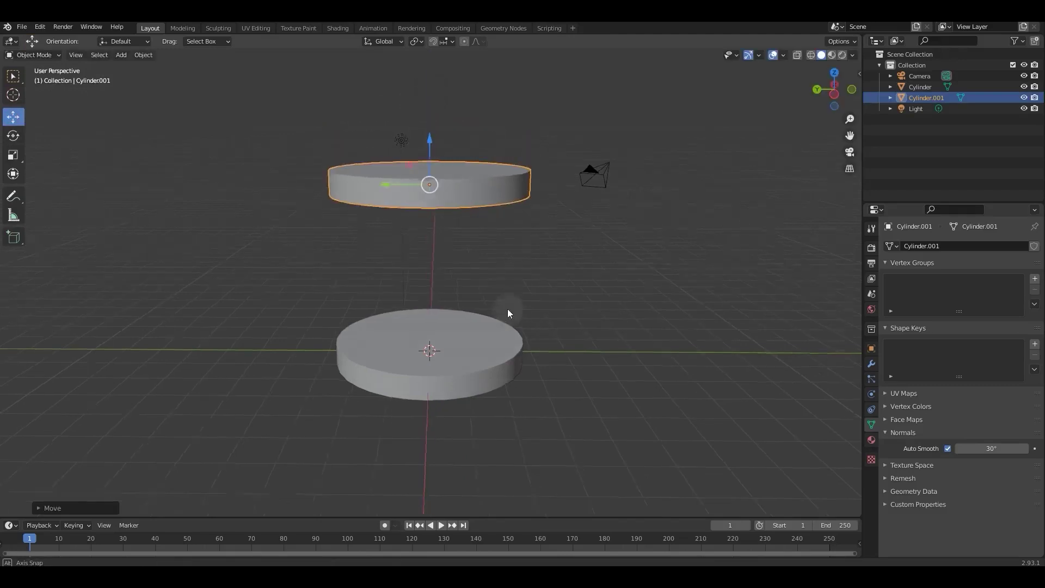
# Select both discs and scale them up slightly in X and Y only, excluding Z.
pyautogui.moveTo(507, 309)
pyautogui.mouseDown(button='middle')
pyautogui.moveTo(487, 301)
pyautogui.moveTo(501, 303)
pyautogui.mouseUp(button='middle')
pyautogui.scroll(4, 474, 277)
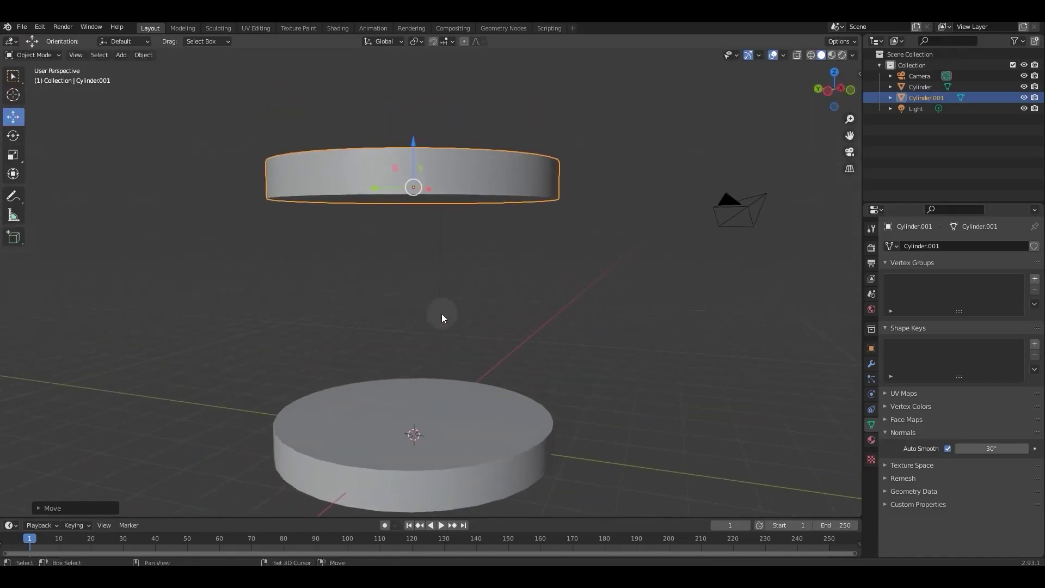
pyautogui.rightClick(504, 381)
pyautogui.keyDown('shift'); pyautogui.click(432, 426); pyautogui.keyUp('shift')
pyautogui.press('s')
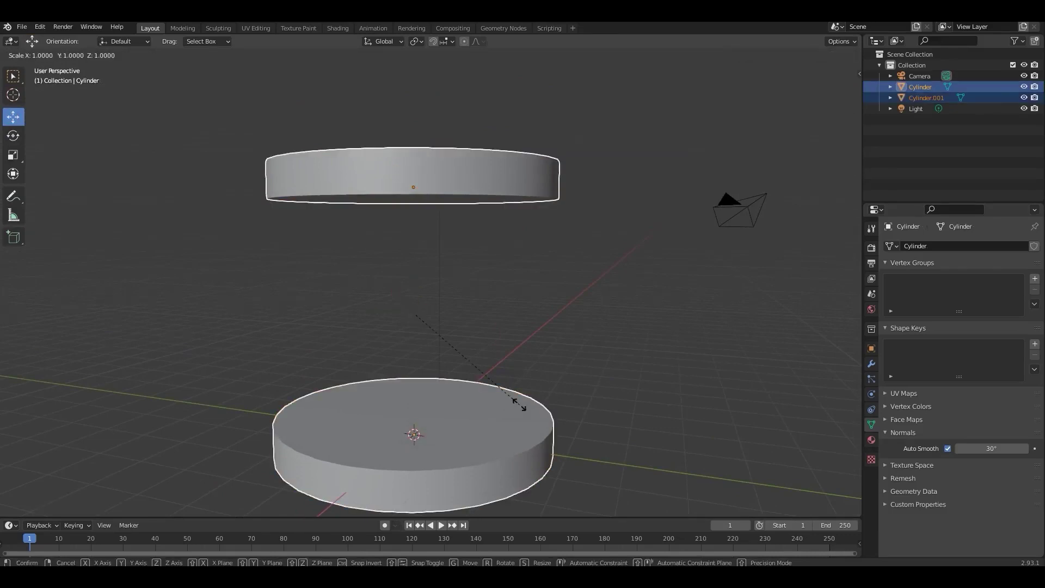
pyautogui.hotkey('shift', 'z')
pyautogui.click(554, 403)
# Select only the upper disc and raise it slightly along Z.
pyautogui.scroll(-3, 554, 403)
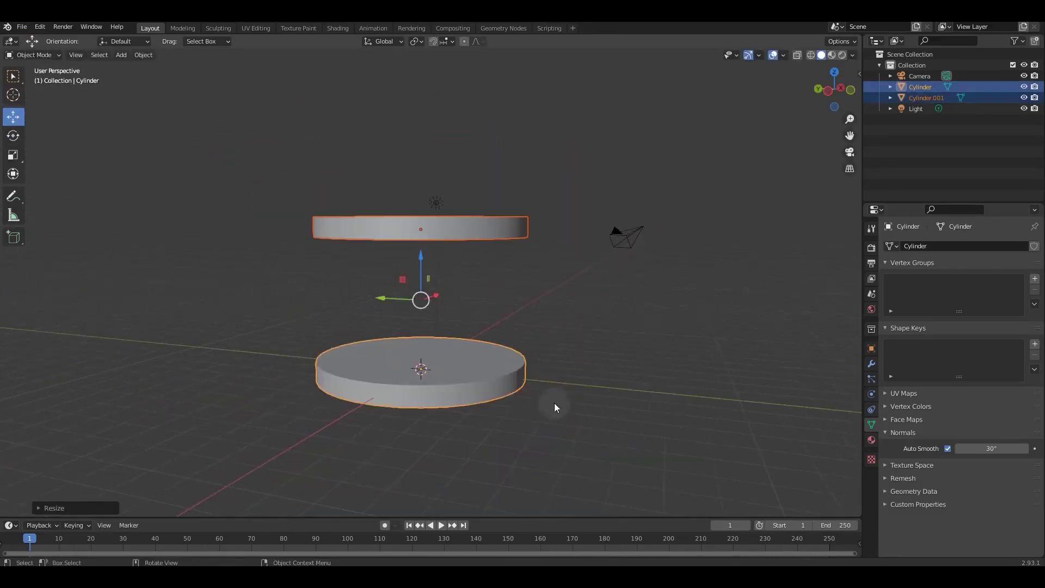
pyautogui.moveTo(485, 395); pyautogui.dragTo(479, 408, button='middle')
pyautogui.click(639, 316)
pyautogui.click(412, 253)
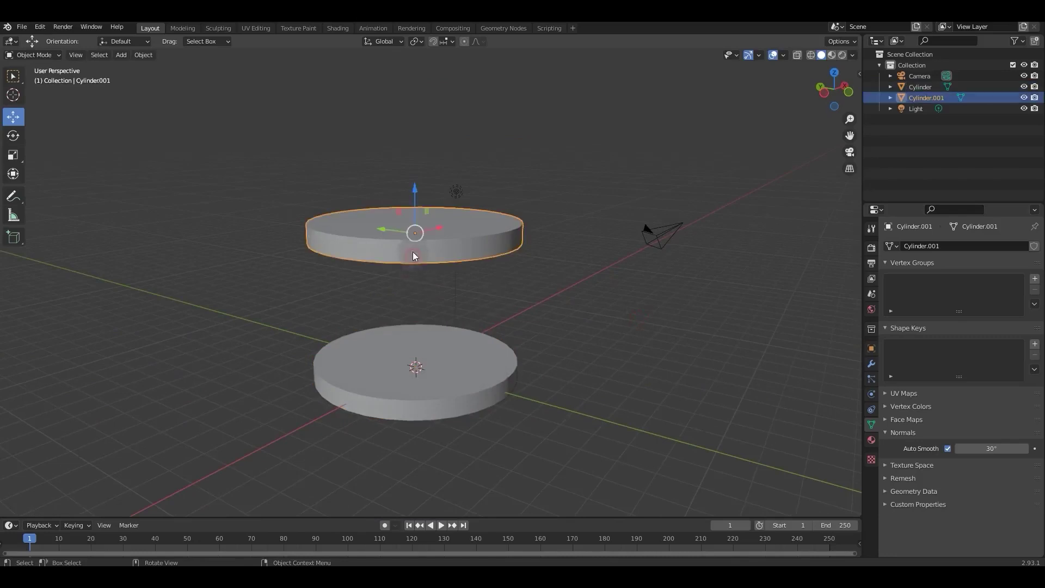
pyautogui.moveTo(415, 200); pyautogui.dragTo(420, 153)
# Add another cylinder mesh at the centre of the lower disc for a column.
pyautogui.hotkey('shift', 'a')
pyautogui.moveTo(459, 286)
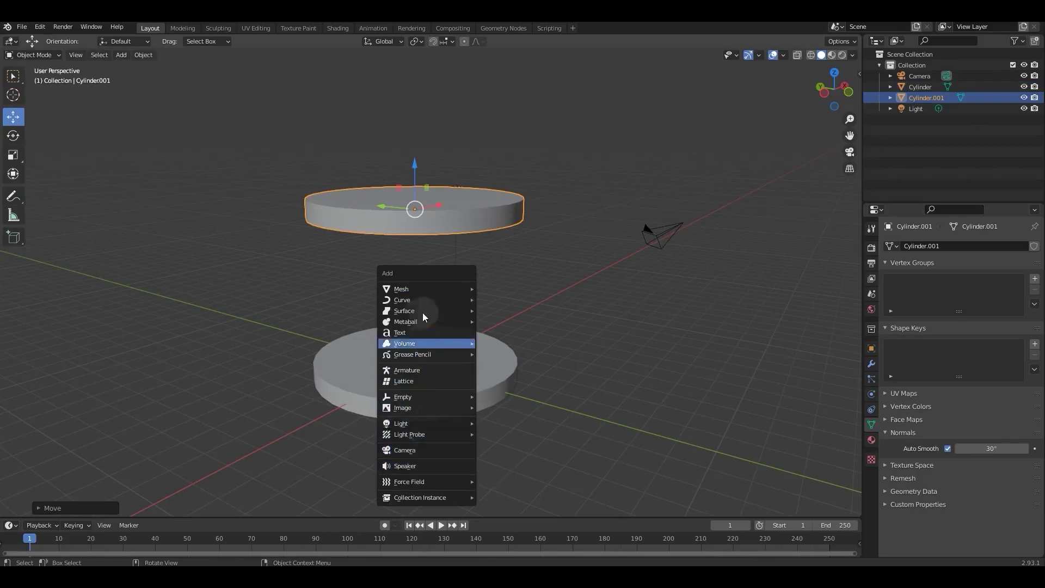
pyautogui.moveTo(422, 290)
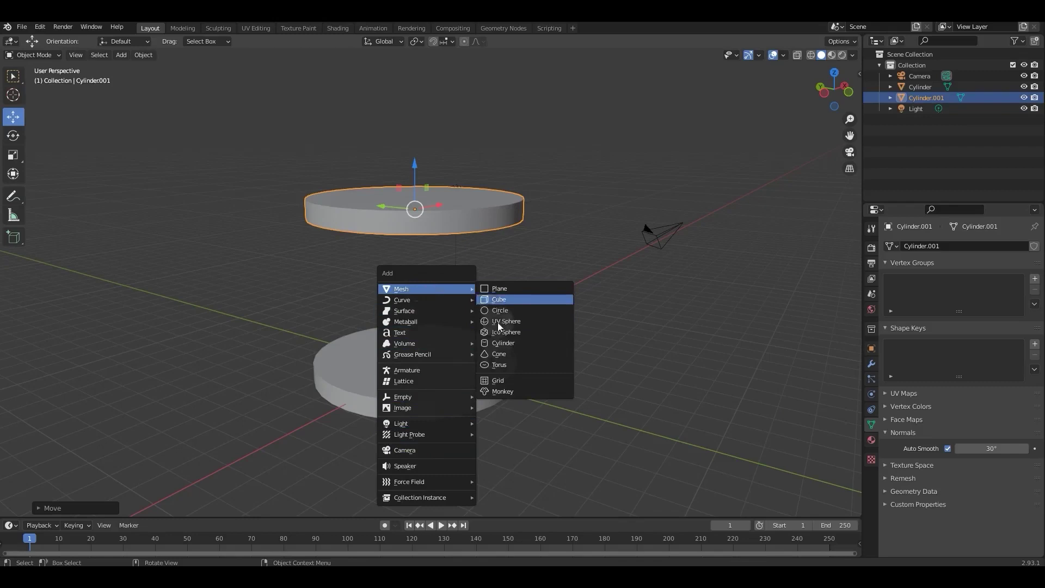
pyautogui.click(497, 342)
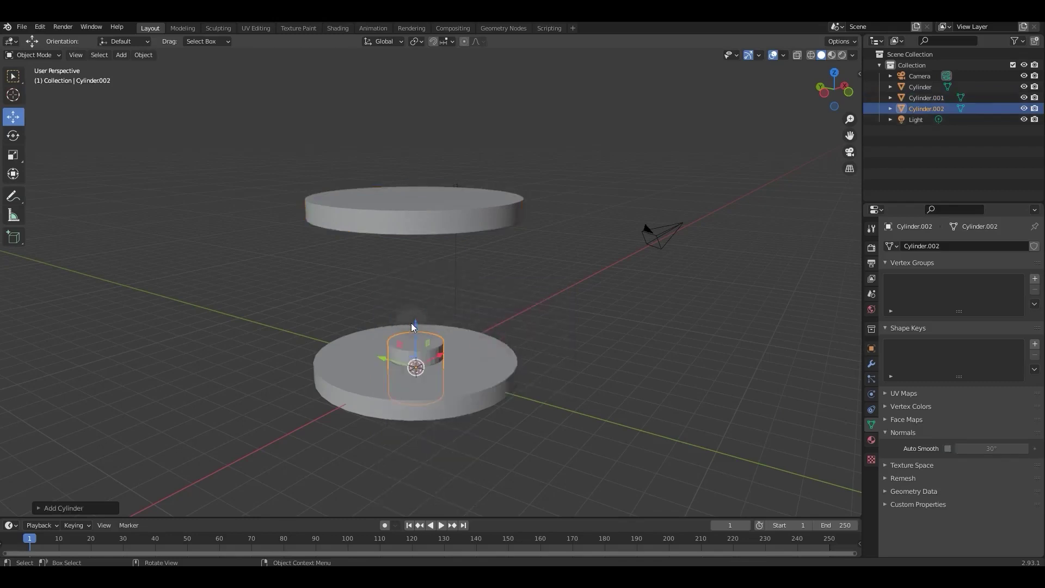
# Raise the new cylinder along Z onto the lower disc and scale it down uniformly.
pyautogui.moveTo(413, 330); pyautogui.dragTo(413, 300)
pyautogui.press('s')
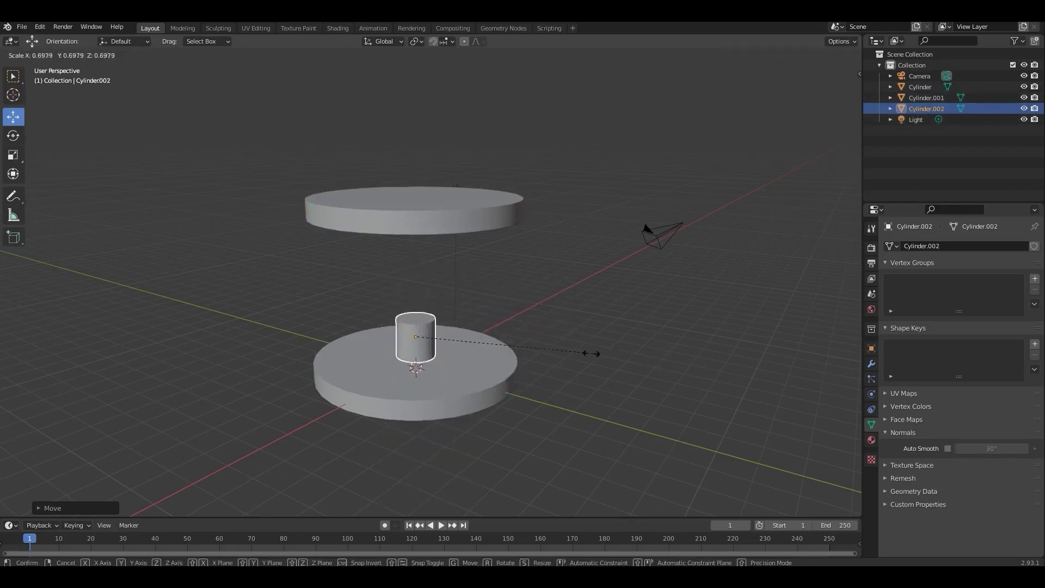
pyautogui.click(538, 348)
# Move the small cylinder along X from the centre to near the rim of the lower disc.
pyautogui.scroll(3, 409, 362)
pyautogui.moveTo(418, 374); pyautogui.dragTo(382, 339, button='middle')
pyautogui.press('g')
pyautogui.press('x')
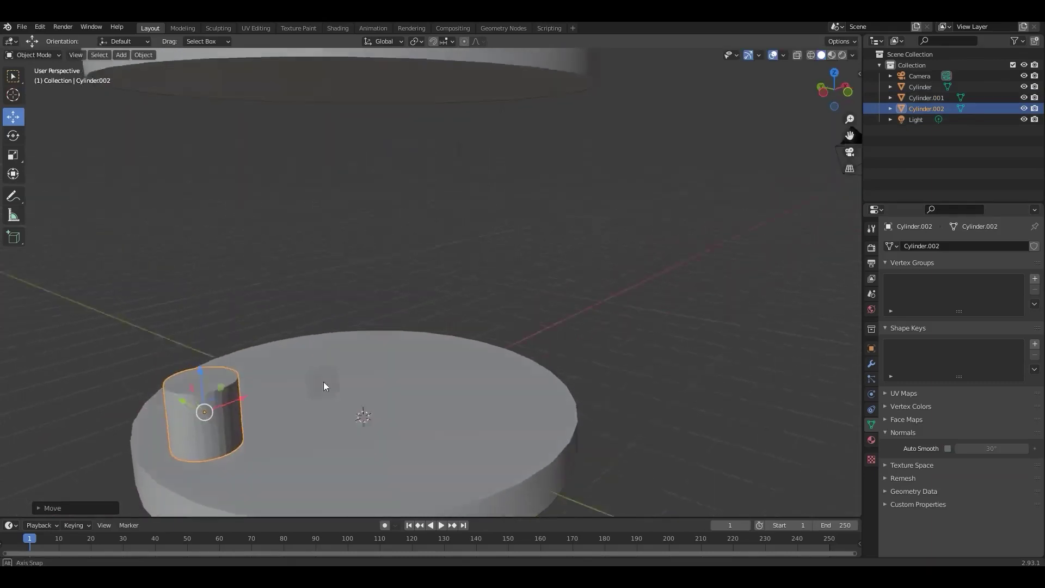
# Nudge the small cylinder along X and Y to adjust its spot near the rim of the lower disc.
pyautogui.moveTo(323, 382); pyautogui.dragTo(355, 304, button='middle')
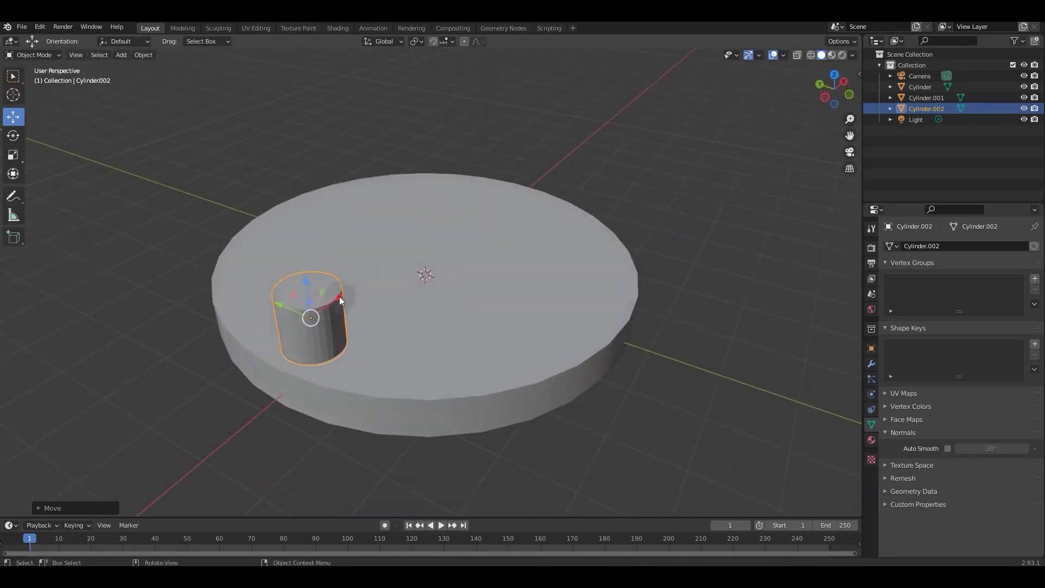
pyautogui.moveTo(339, 296); pyautogui.dragTo(330, 303)
pyautogui.moveTo(267, 310); pyautogui.dragTo(280, 316)
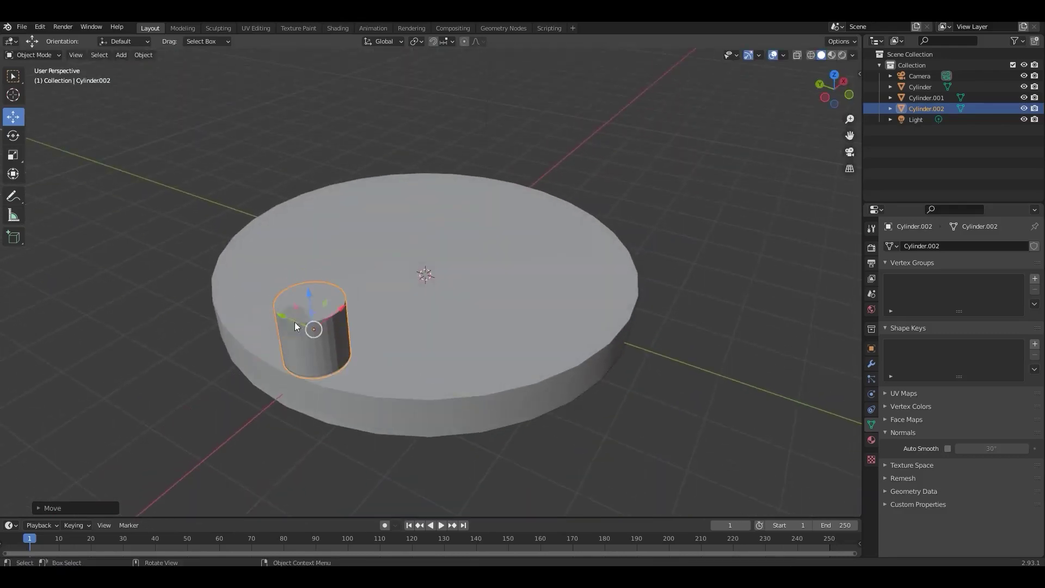
# Scale the small cylinder down slightly, flatten it along Z to about 0.19, and lower it onto the lower disc.
pyautogui.press('s')
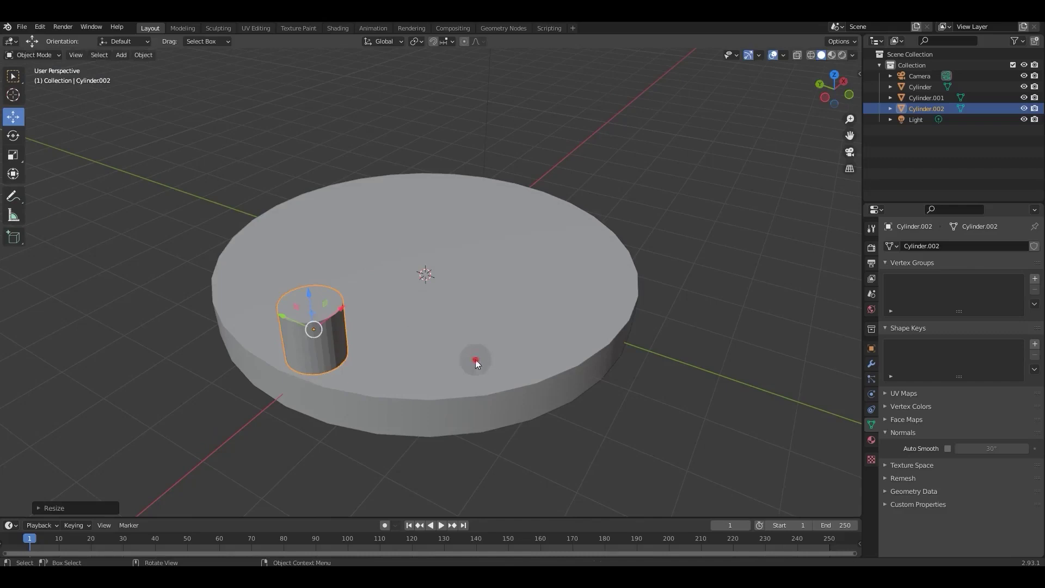
pyautogui.press('z')
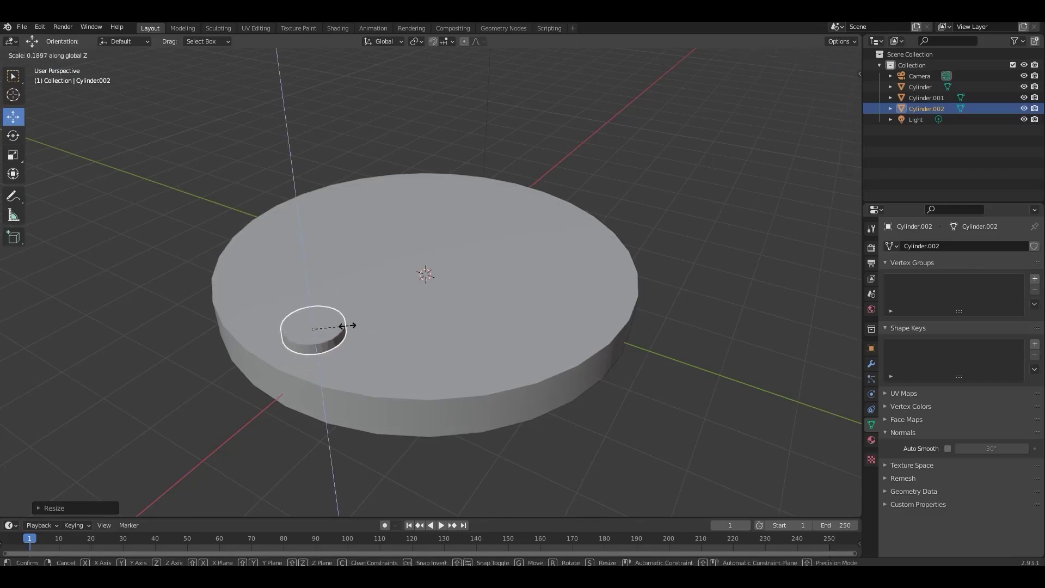
pyautogui.click(348, 326)
pyautogui.moveTo(389, 312); pyautogui.dragTo(373, 246, button='middle')
pyautogui.moveTo(360, 243); pyautogui.dragTo(367, 272)
# Inset the flattened cylinder's top face by about 0.13 m and extrude it upward about 0.06 m.
pyautogui.press('Tab')
pyautogui.scroll(2, 381, 326)
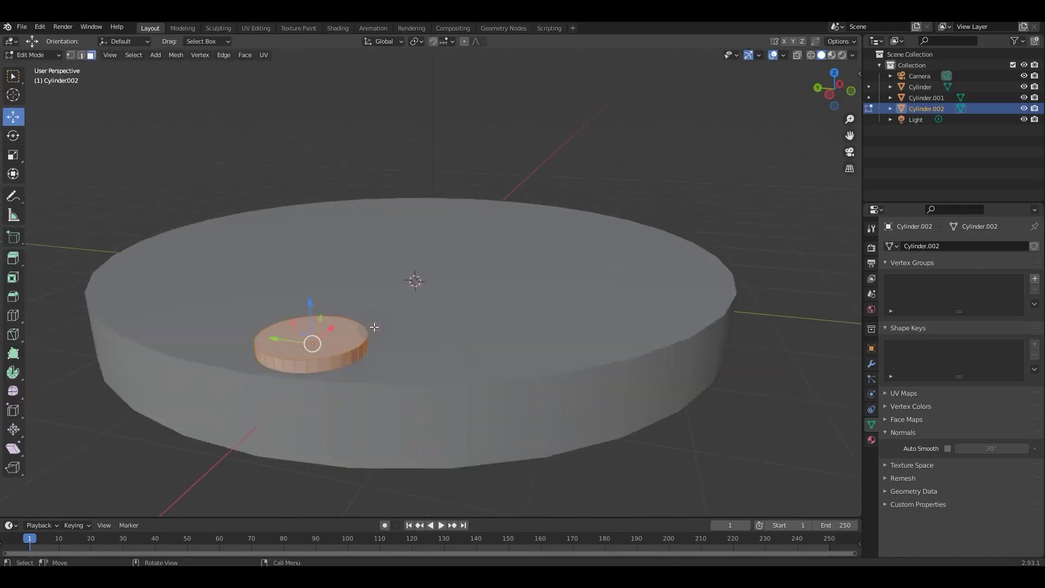
pyautogui.keyDown('shift'); pyautogui.moveTo(266, 288); pyautogui.dragTo(332, 293, button='middle'); pyautogui.keyUp('shift')
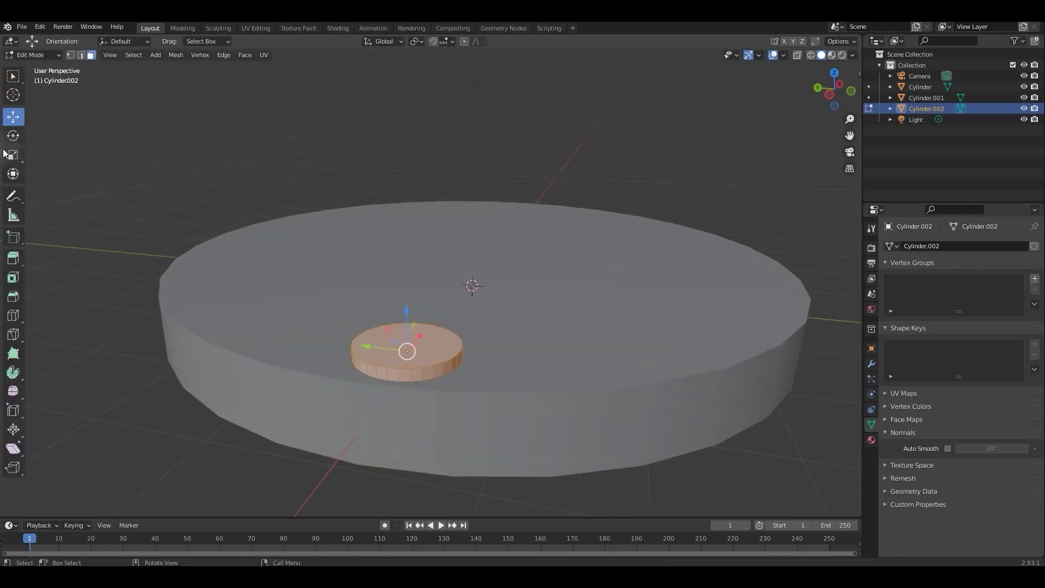
pyautogui.click(13, 116)
pyautogui.click(459, 346)
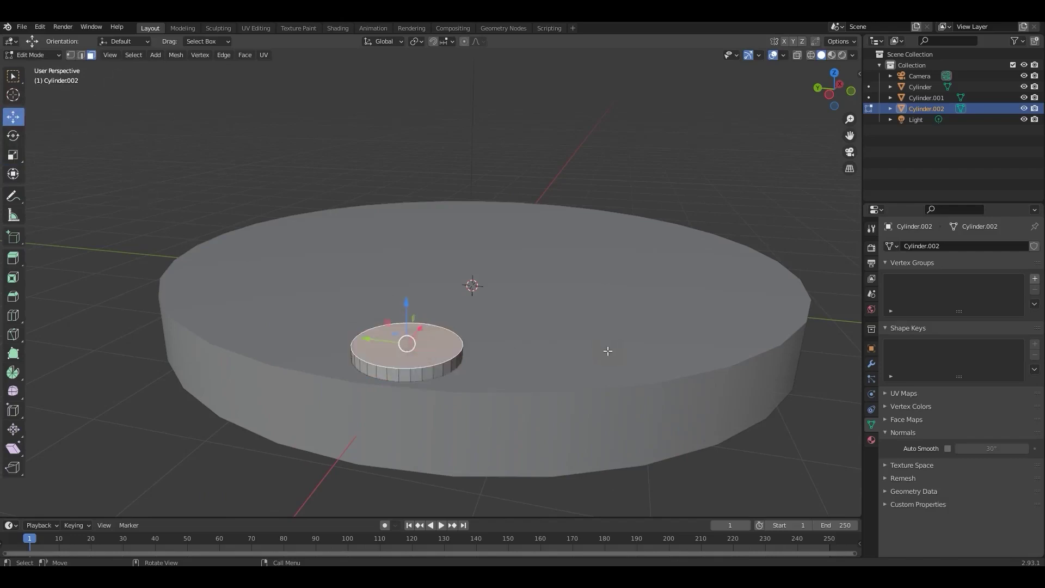
pyautogui.press('i')
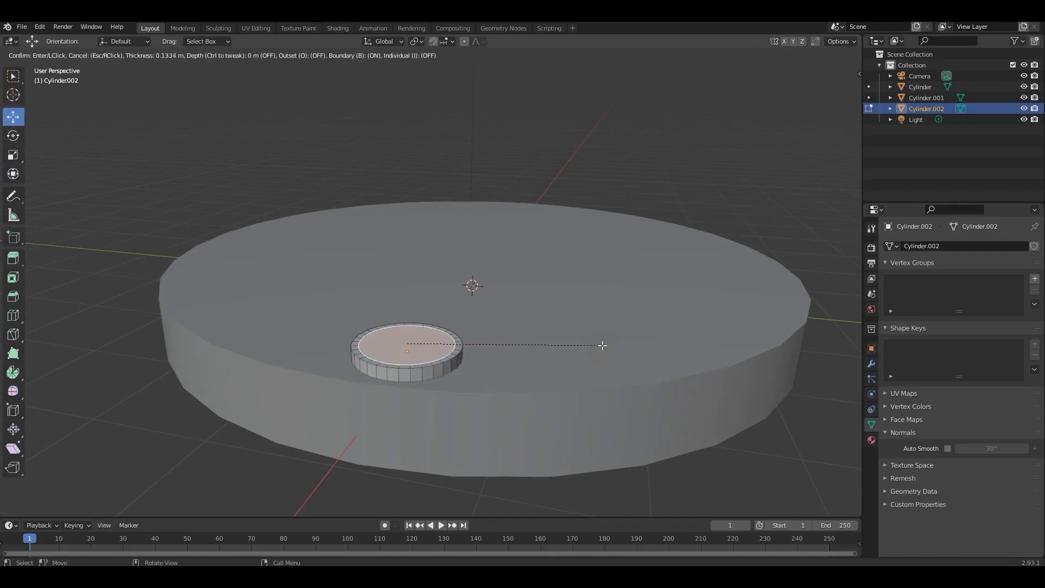
pyautogui.click(601, 345)
pyautogui.press('e')
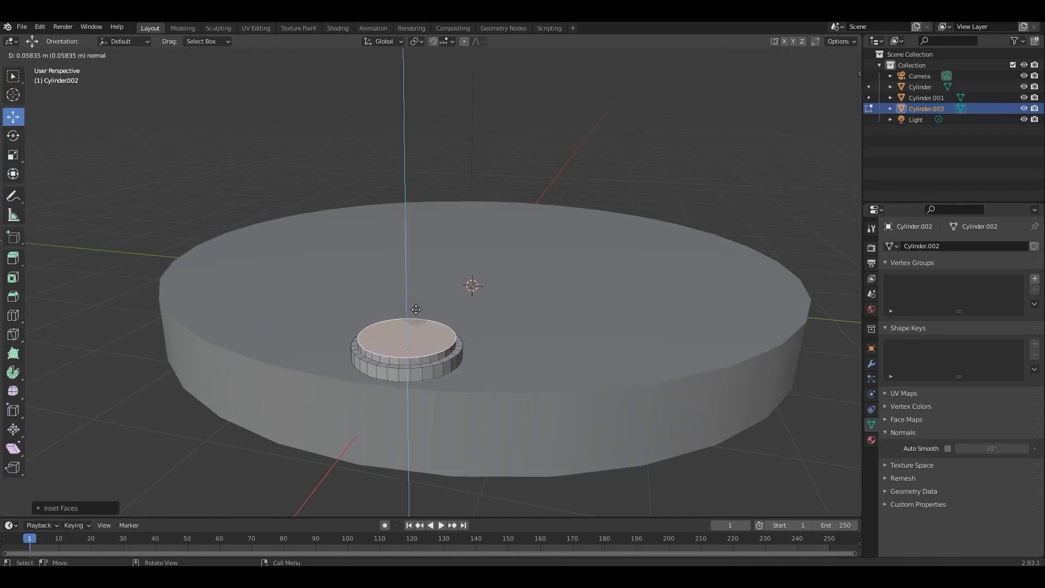
pyautogui.click(416, 309)
# Inset the raised top face by about 0.19 m and extrude it slightly to form another base tier.
pyautogui.press('i')
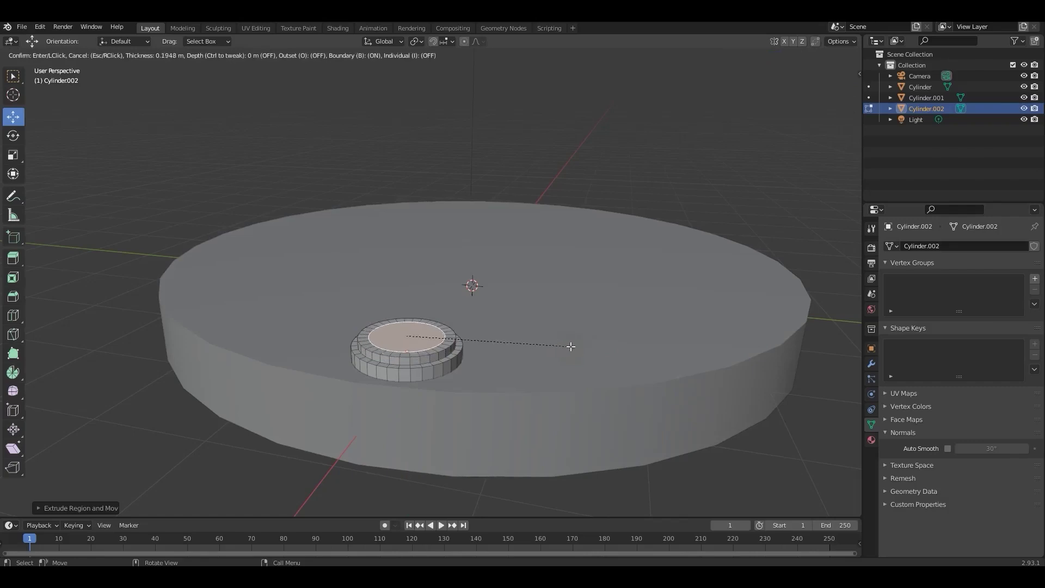
pyautogui.click(571, 346)
pyautogui.press('e')
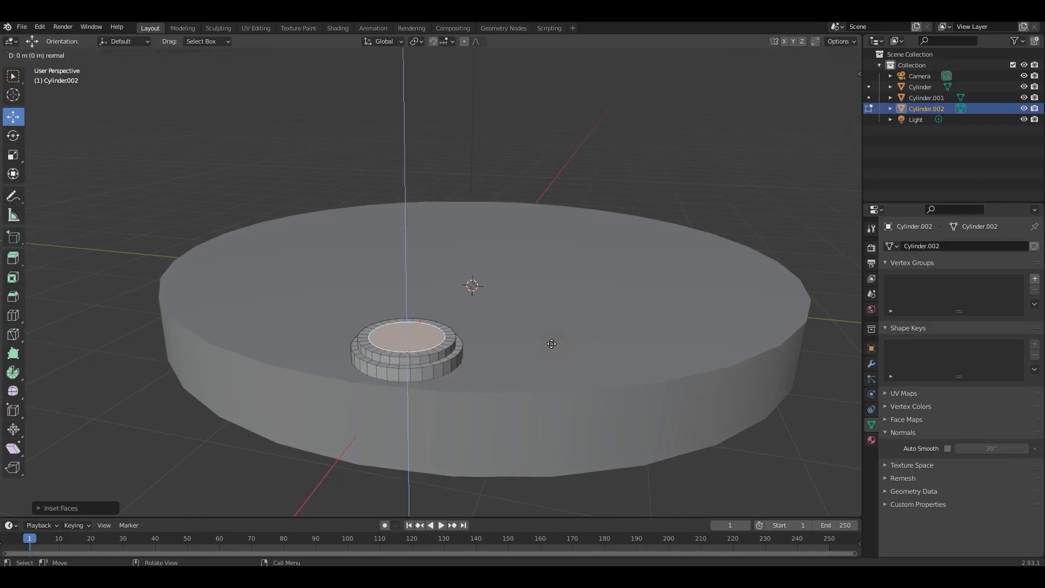
pyautogui.click(552, 335)
# Inset the top tier's face by about 0.2 m and extrude it upward into a tall column shaft.
pyautogui.press('i')
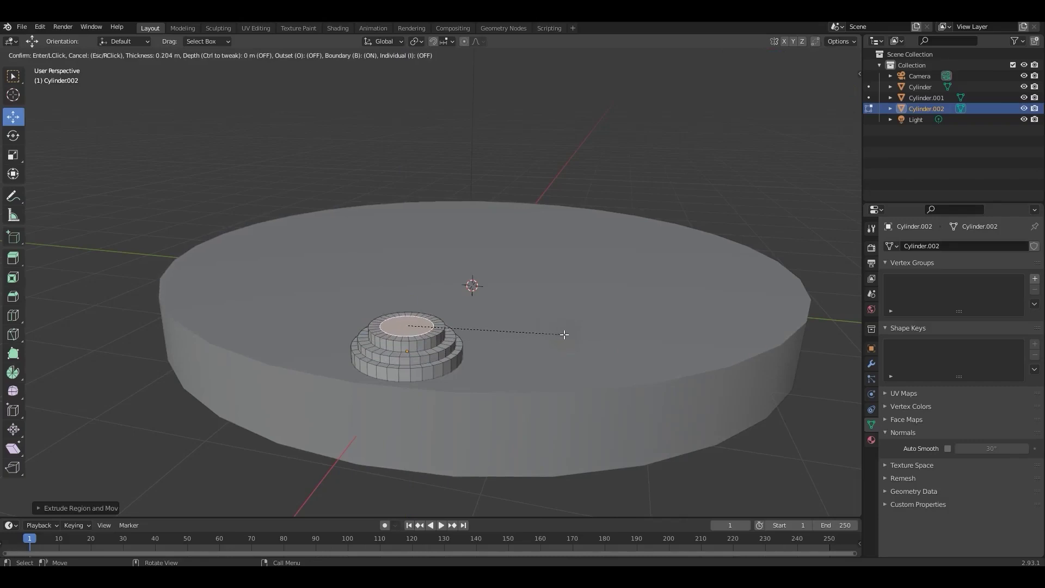
pyautogui.click(560, 335)
pyautogui.press('e')
pyautogui.click(524, 124)
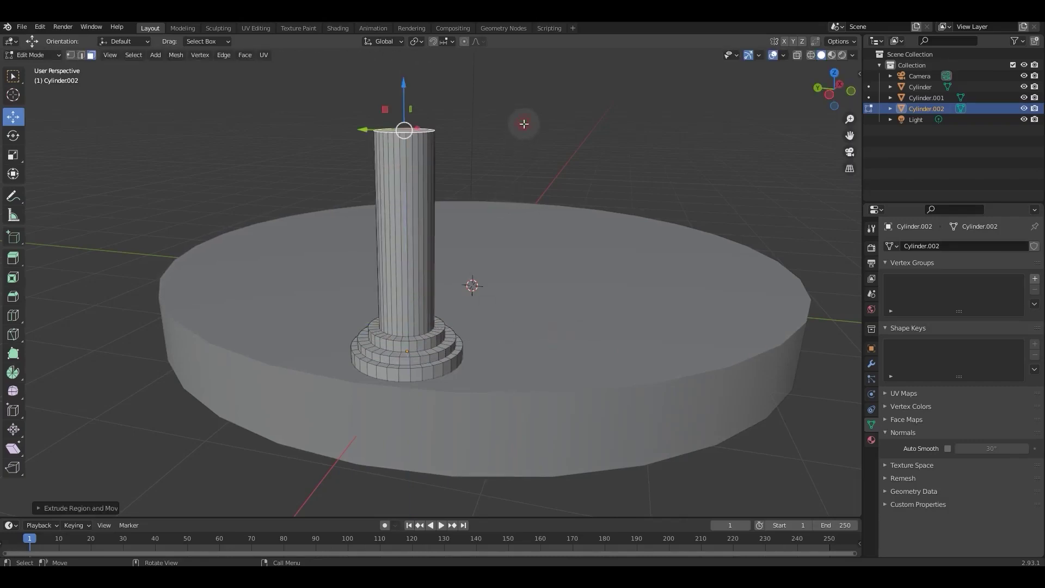
# Raise the shaft's top face along Z until it nearly reaches the underside of the upper disc.
pyautogui.moveTo(458, 367); pyautogui.dragTo(506, 310, button='middle')
pyautogui.scroll(-3, 506, 310)
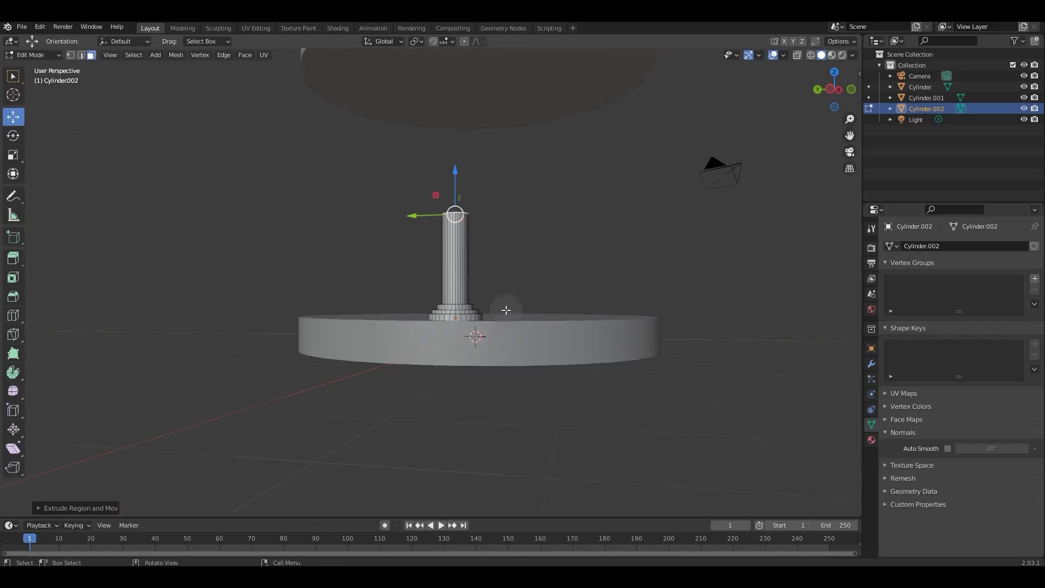
pyautogui.moveTo(449, 174); pyautogui.dragTo(457, 135)
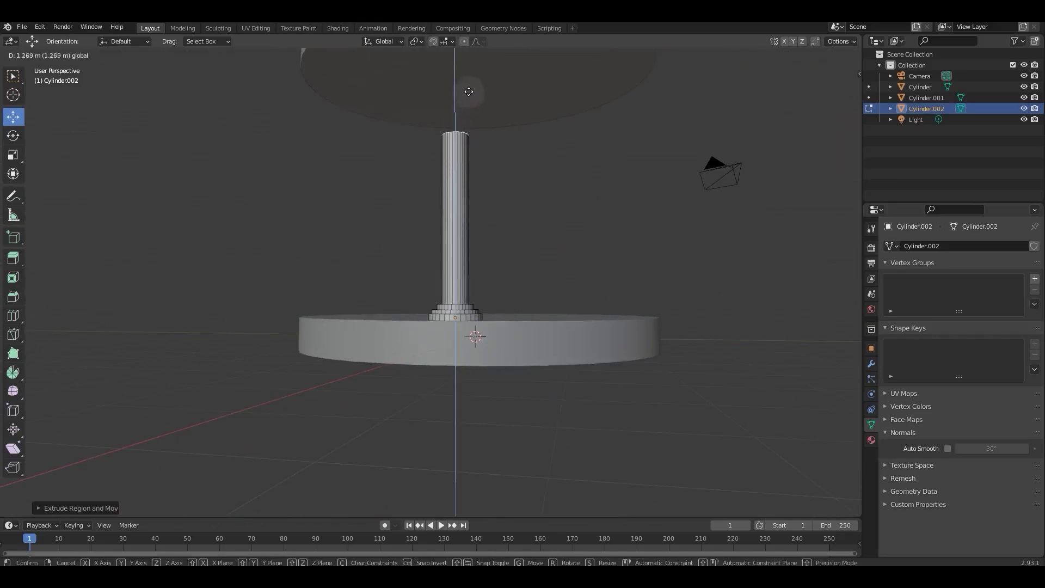
pyautogui.moveTo(468, 92); pyautogui.dragTo(469, 93)
pyautogui.keyDown('shift'); pyautogui.moveTo(478, 61); pyautogui.dragTo(553, 234, button='middle'); pyautogui.keyUp('shift')
pyautogui.scroll(2, 552, 234)
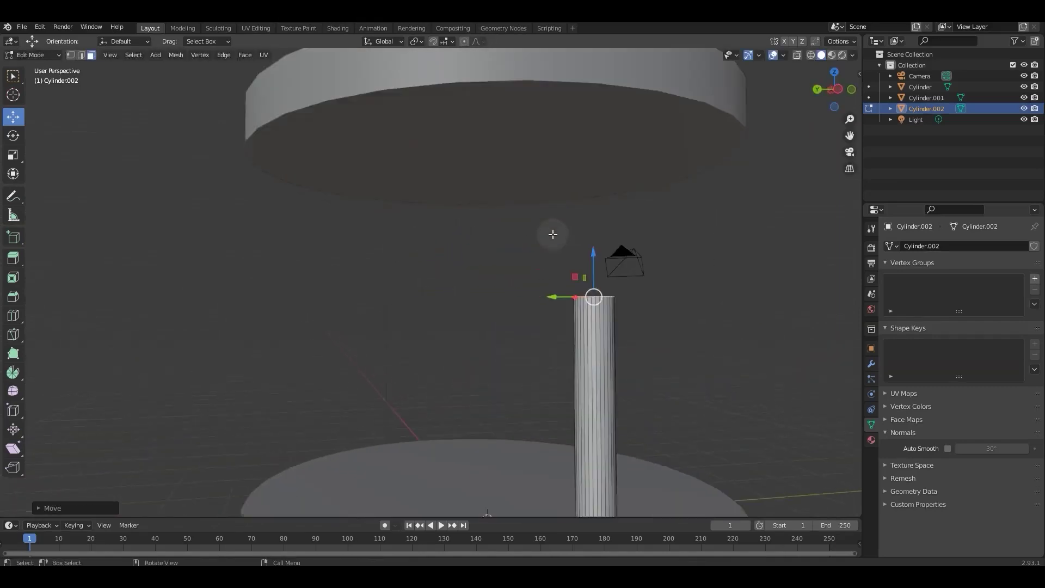
pyautogui.moveTo(596, 257); pyautogui.dragTo(661, 512)
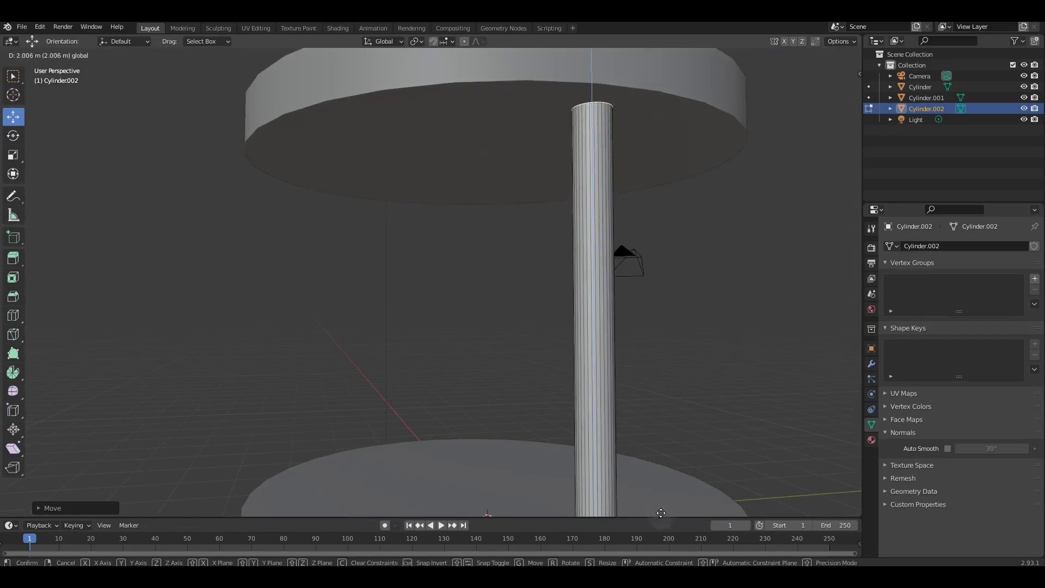
pyautogui.moveTo(653, 88); pyautogui.dragTo(653, 90)
pyautogui.scroll(-3, 637, 165)
pyautogui.moveTo(599, 216); pyautogui.dragTo(589, 219, button='middle')
pyautogui.press('Tab')
# Select the ring of vertical faces around the shaft and apply Checker Deselect to keep every other face.
pyautogui.moveTo(583, 289); pyautogui.dragTo(487, 300, button='middle')
pyautogui.scroll(3, 305, 284)
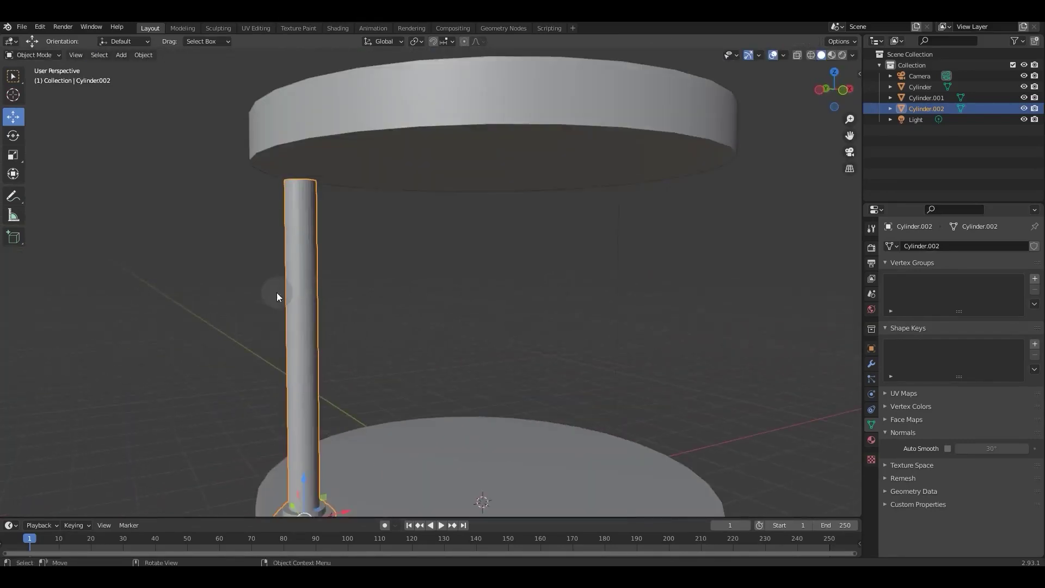
pyautogui.press('Tab')
pyautogui.moveTo(271, 245); pyautogui.dragTo(278, 214, button='middle')
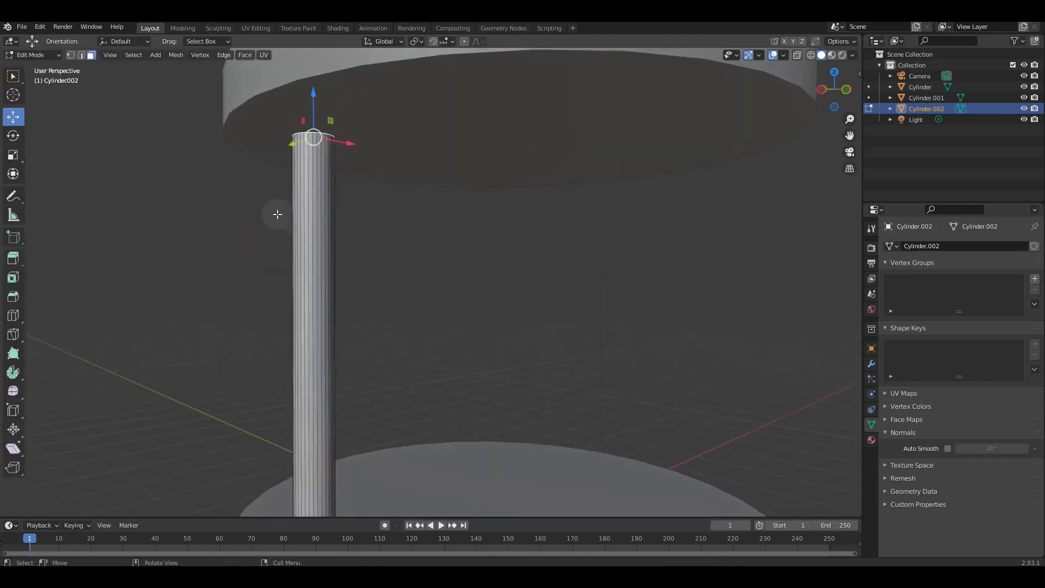
pyautogui.scroll(1, 276, 212)
pyautogui.keyDown('alt'); pyautogui.click(271, 194); pyautogui.keyUp('alt')
pyautogui.click(136, 55)
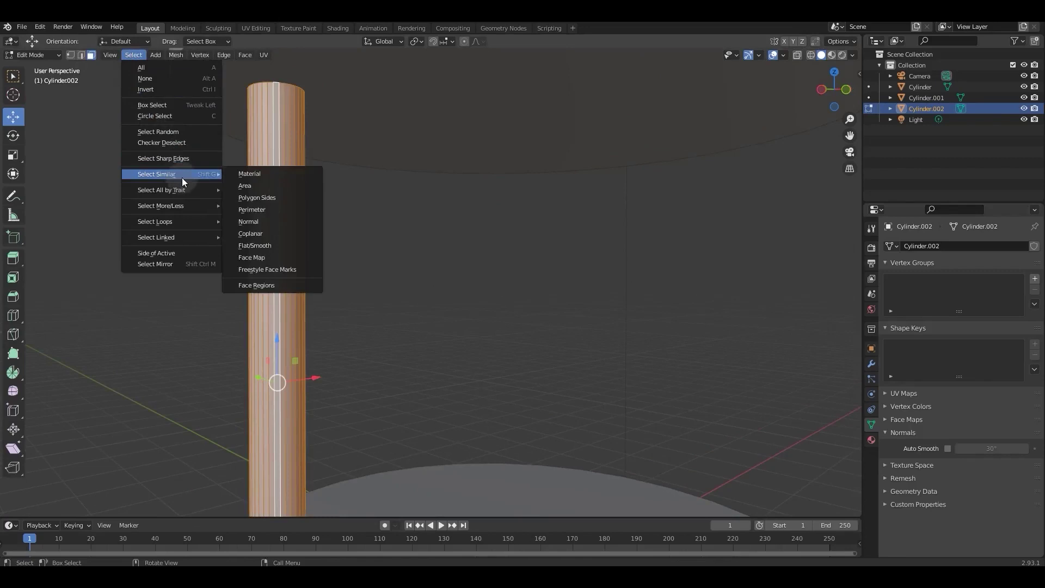
pyautogui.click(183, 143)
pyautogui.scroll(-1, 287, 240)
pyautogui.moveTo(306, 219); pyautogui.dragTo(307, 233, button='middle')
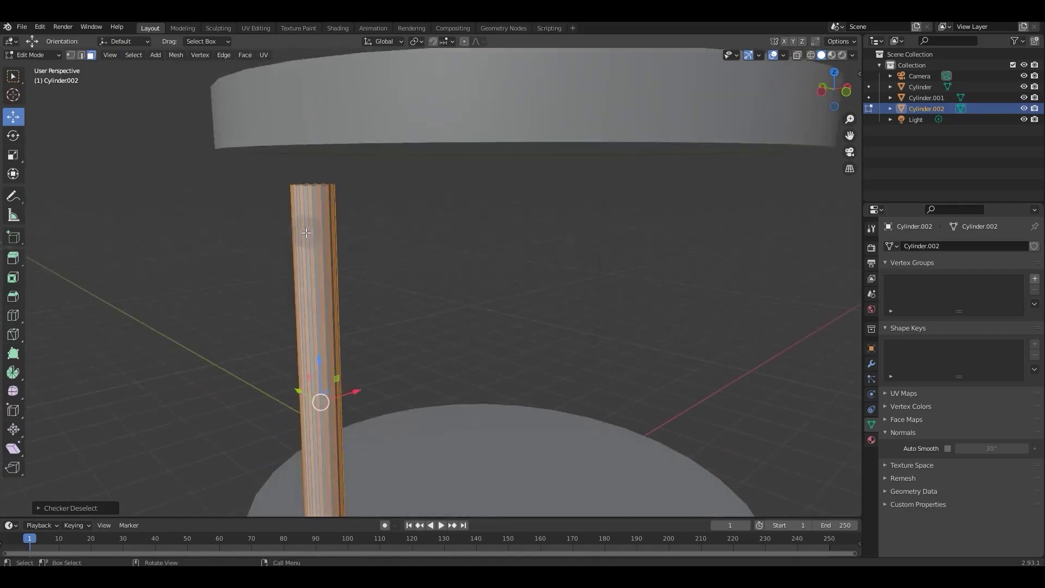
# Isolate the column, extrude the alternating shaft faces in place, and shrink them inward about 0.04 m to form flutes.
pyautogui.press('/')
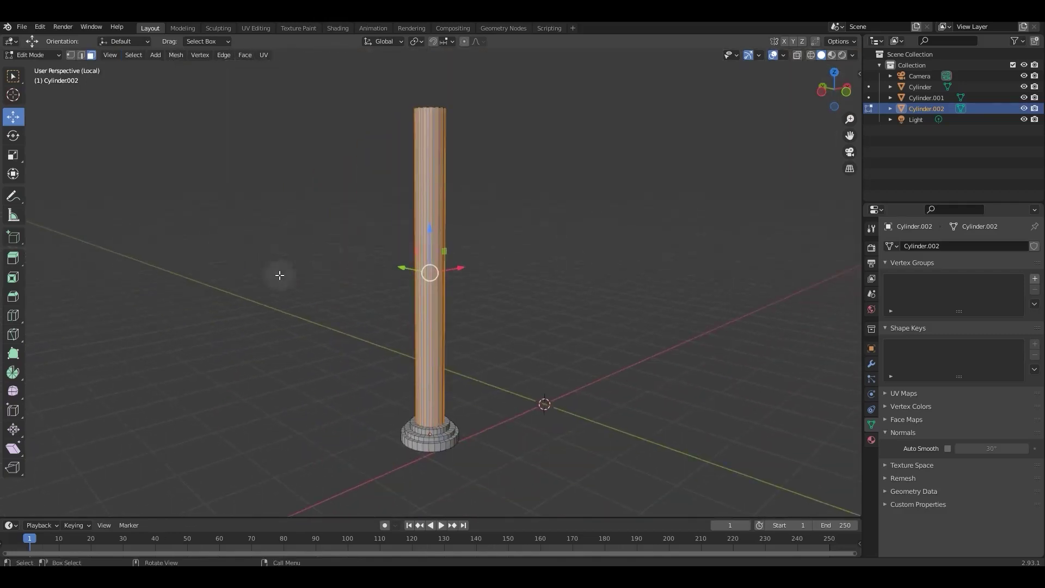
pyautogui.scroll(5, 525, 157)
pyautogui.moveTo(526, 157); pyautogui.dragTo(542, 227, button='middle')
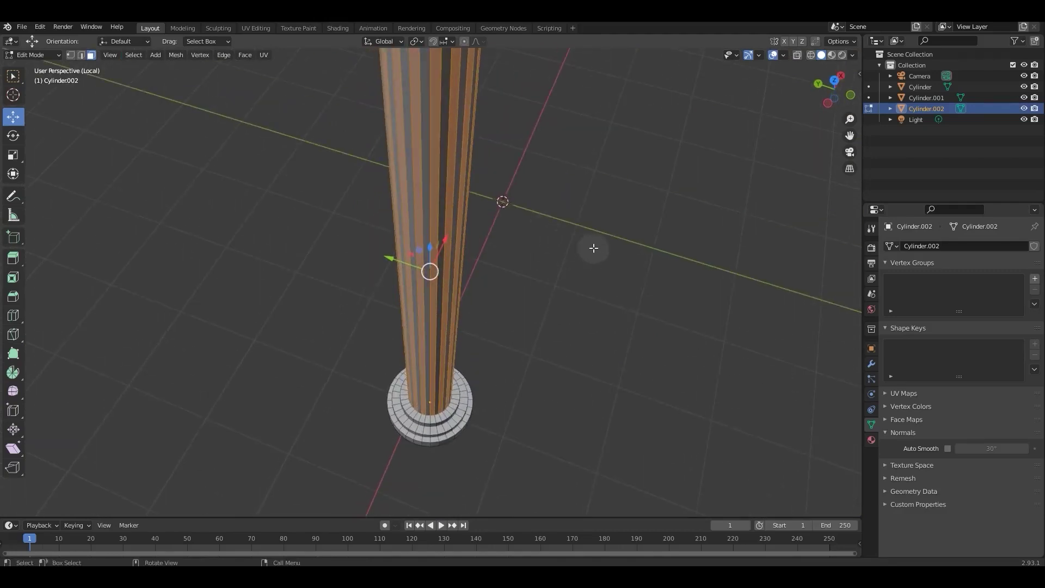
pyautogui.moveTo(594, 248)
pyautogui.mouseDown(button='middle')
pyautogui.moveTo(592, 230)
pyautogui.moveTo(586, 241)
pyautogui.mouseUp(button='middle')
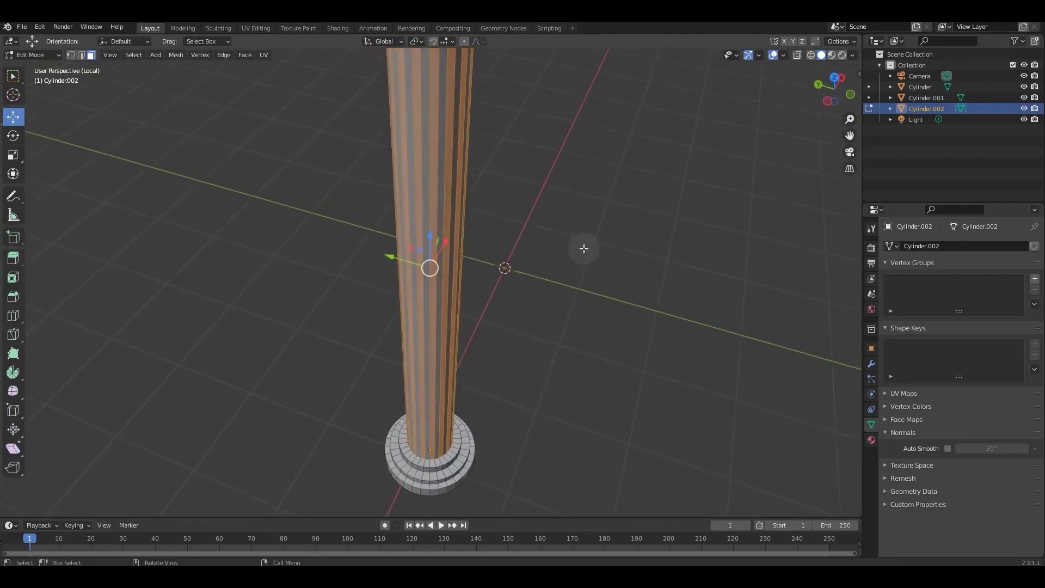
pyautogui.press('e')
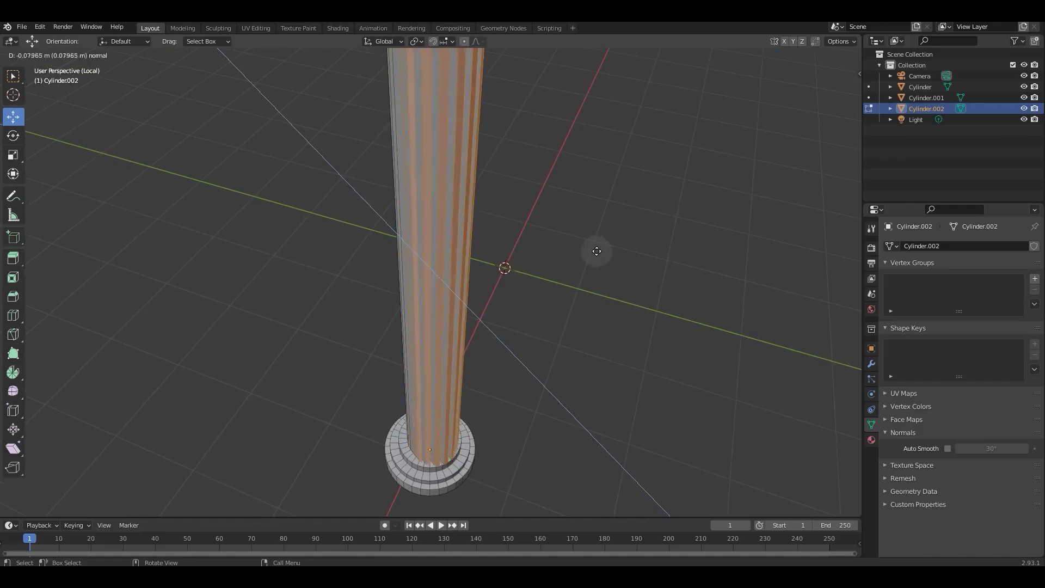
pyautogui.click(597, 251)
pyautogui.hotkey('alt', 's')
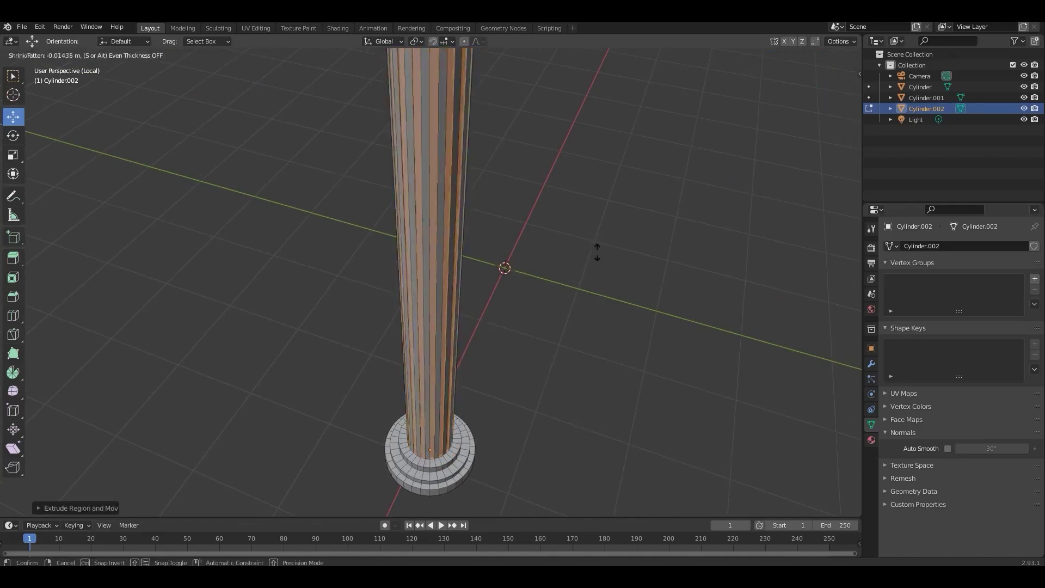
pyautogui.moveTo(602, 255)
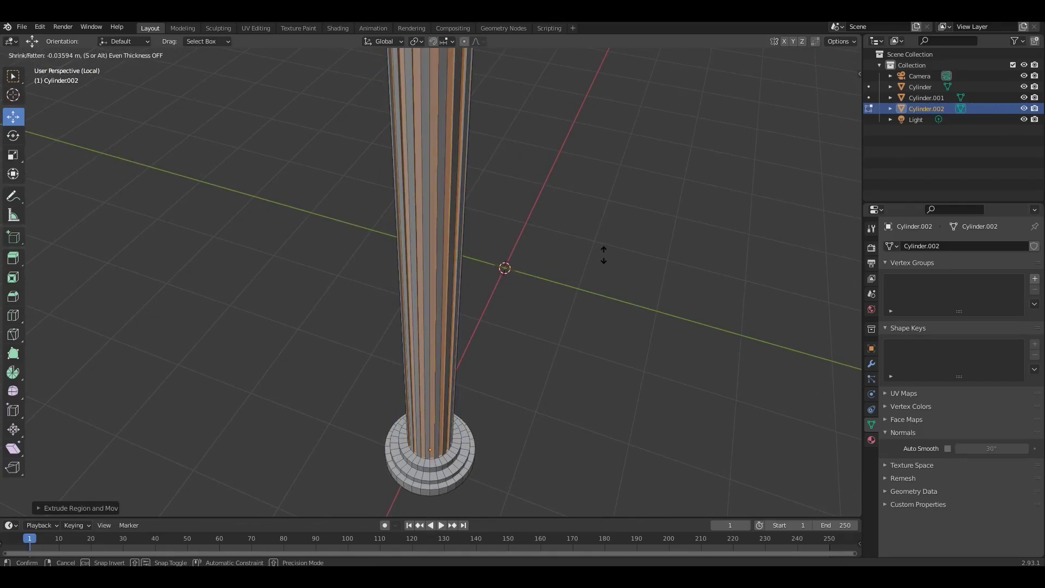
pyautogui.click(611, 258)
pyautogui.press('Tab')
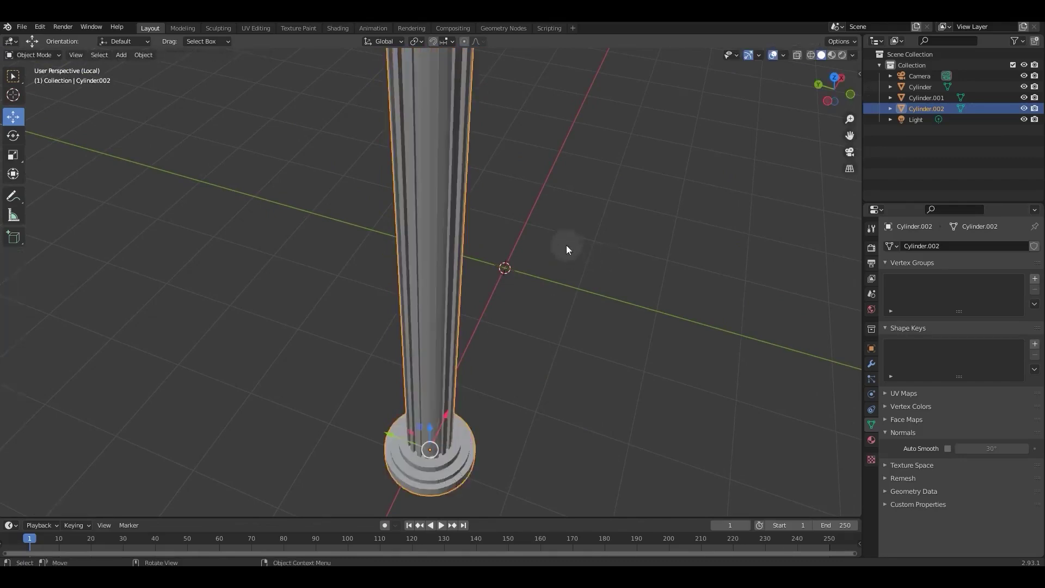
# Deselect the column, enable Cavity in the viewport shading, and increase its ridge strength.
pyautogui.scroll(10, 566, 245)
pyautogui.scroll(-10, 512, 275)
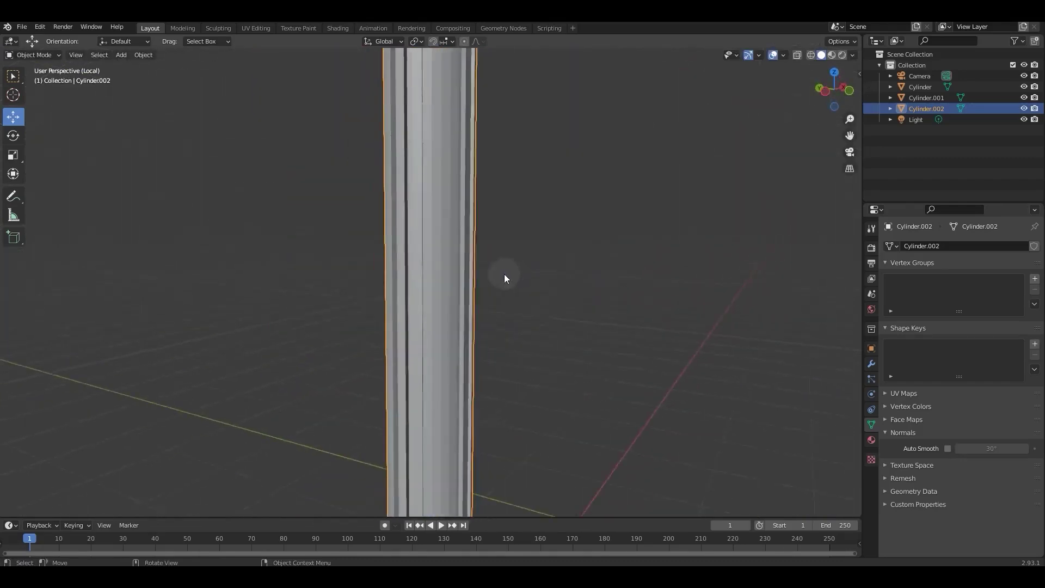
pyautogui.moveTo(425, 273); pyautogui.dragTo(334, 309, button='middle')
pyautogui.click(334, 309)
pyautogui.moveTo(445, 316)
pyautogui.mouseDown(button='middle')
pyautogui.moveTo(533, 273)
pyautogui.moveTo(599, 266)
pyautogui.mouseUp(button='middle')
pyautogui.click(852, 55)
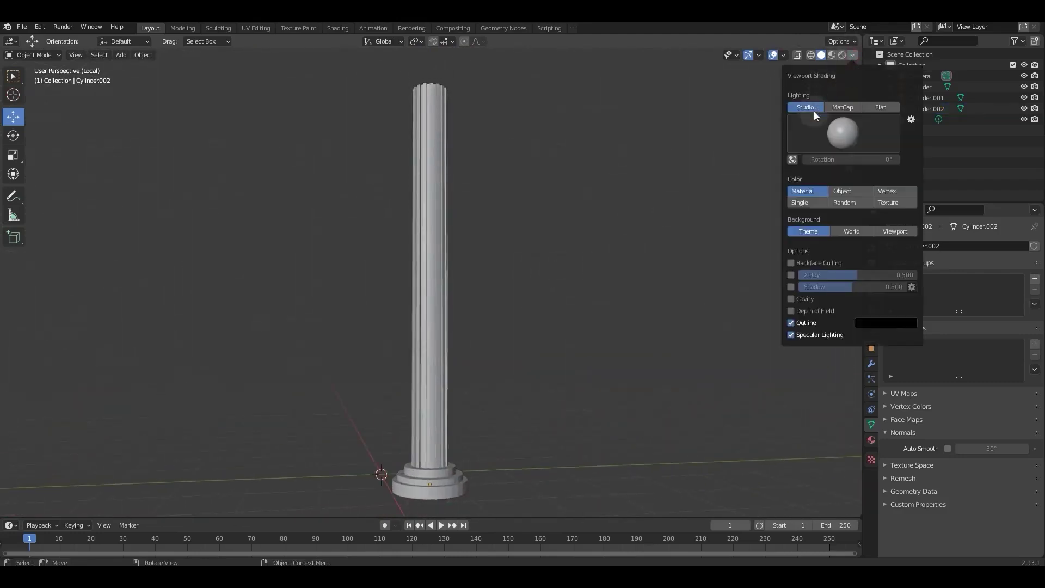
pyautogui.click(791, 299)
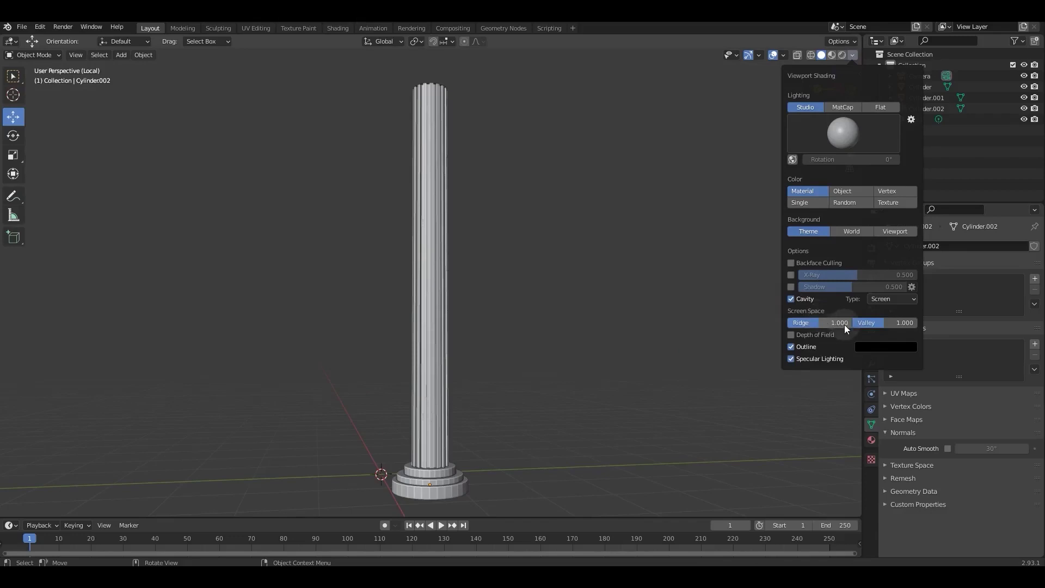
pyautogui.moveTo(826, 321); pyautogui.dragTo(899, 322)
# Leave the isolated view, select the fluted column between the two discs, and open its mesh for editing.
pyautogui.scroll(-2, 553, 259)
pyautogui.moveTo(534, 259); pyautogui.dragTo(526, 265, button='middle')
pyautogui.press('KP_Divide')
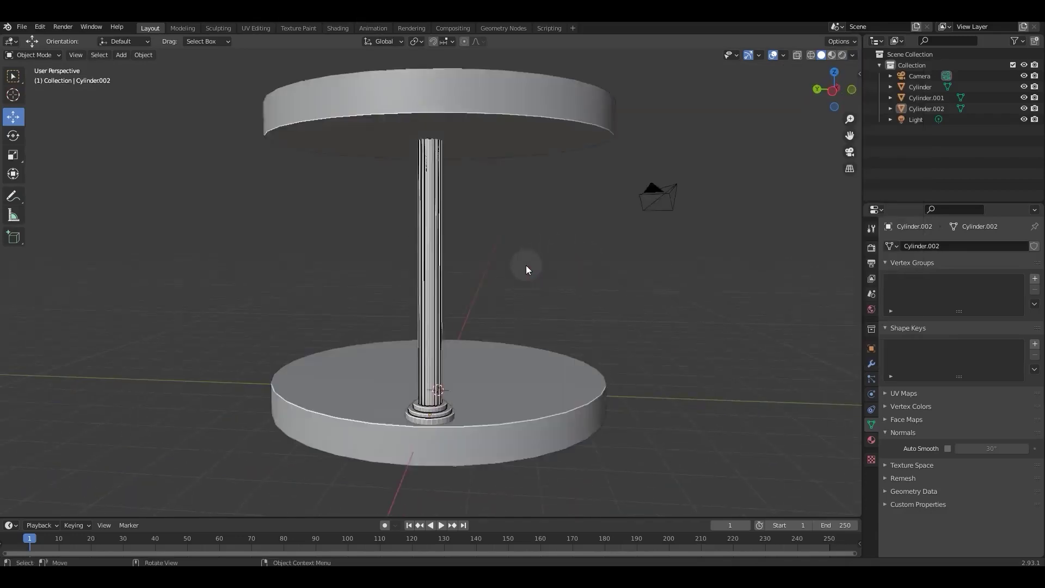
pyautogui.scroll(-4, 228, 255)
pyautogui.moveTo(220, 259); pyautogui.dragTo(240, 218, button='middle')
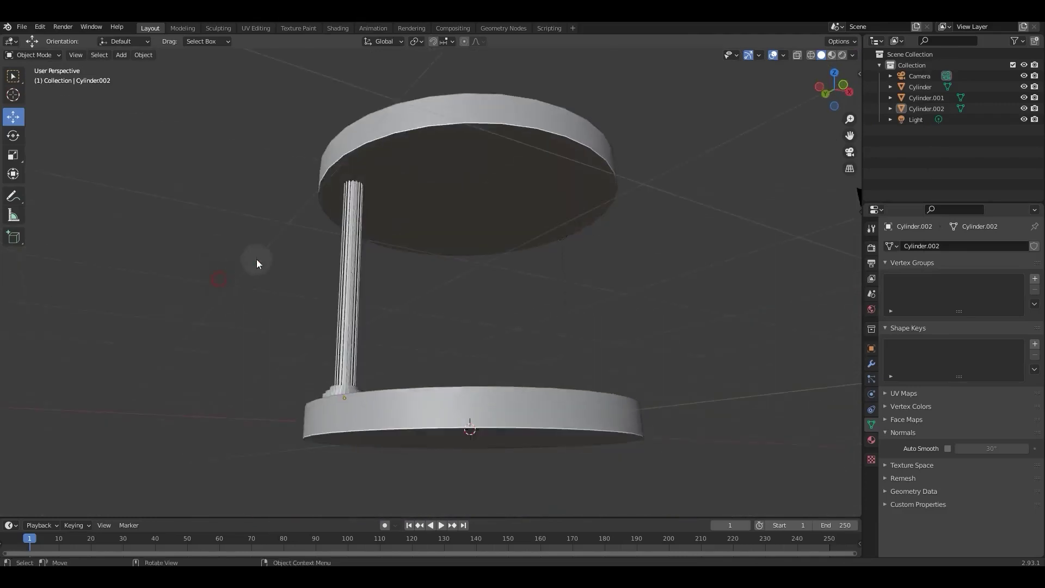
pyautogui.scroll(5, 256, 260)
pyautogui.moveTo(261, 263); pyautogui.dragTo(311, 292, button='middle')
pyautogui.click(346, 255)
pyautogui.press('`')
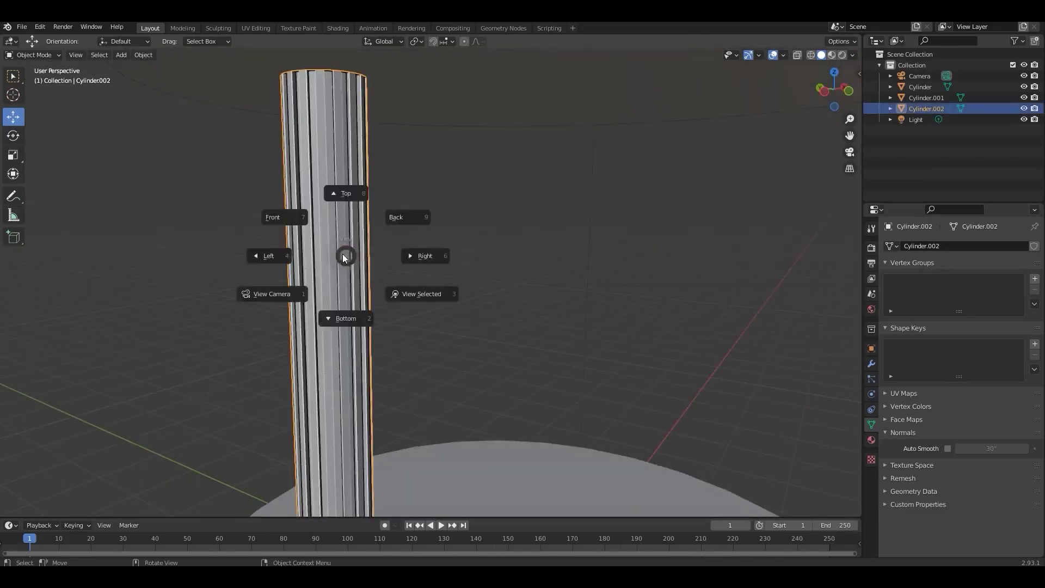
pyautogui.press('Tab')
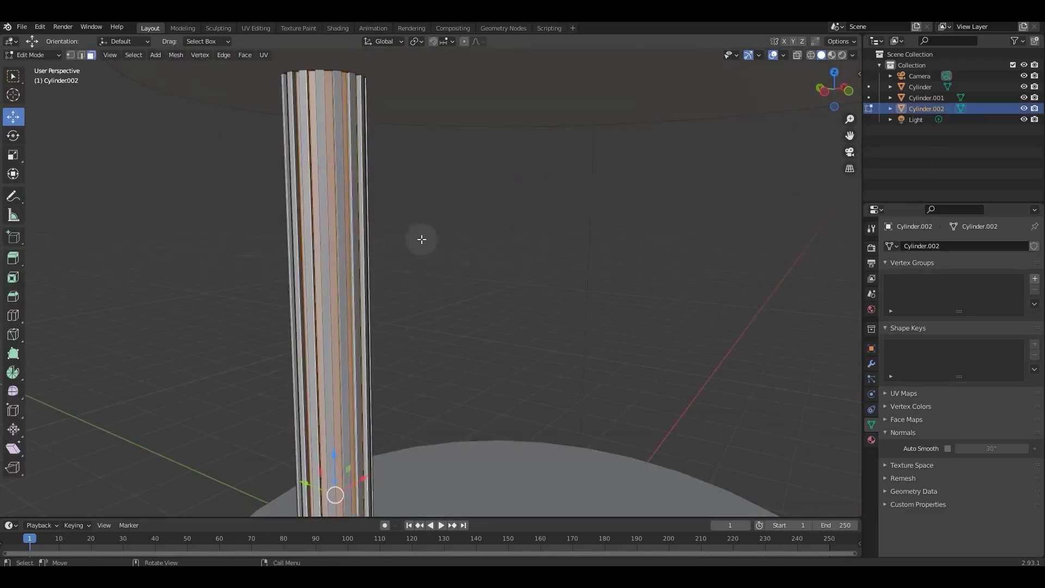
# Adjust the depth of the shaft's flutes with Shrink/Fatten on the alternating faces, then leave mesh editing and deselect the column.
pyautogui.press('s')
pyautogui.click(431, 238)
pyautogui.hotkey('alt', 's')
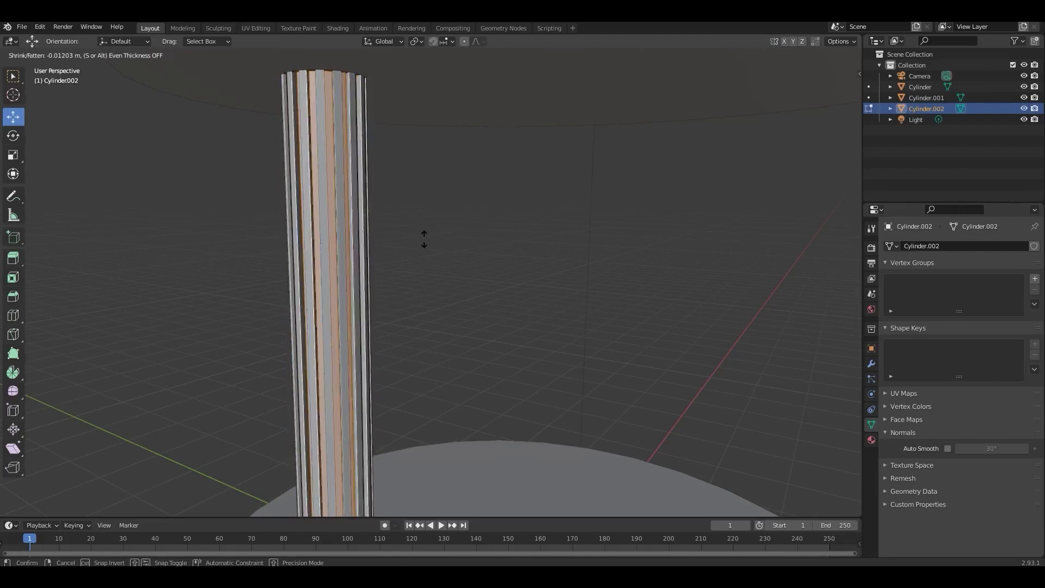
pyautogui.click(427, 235)
pyautogui.press('Tab')
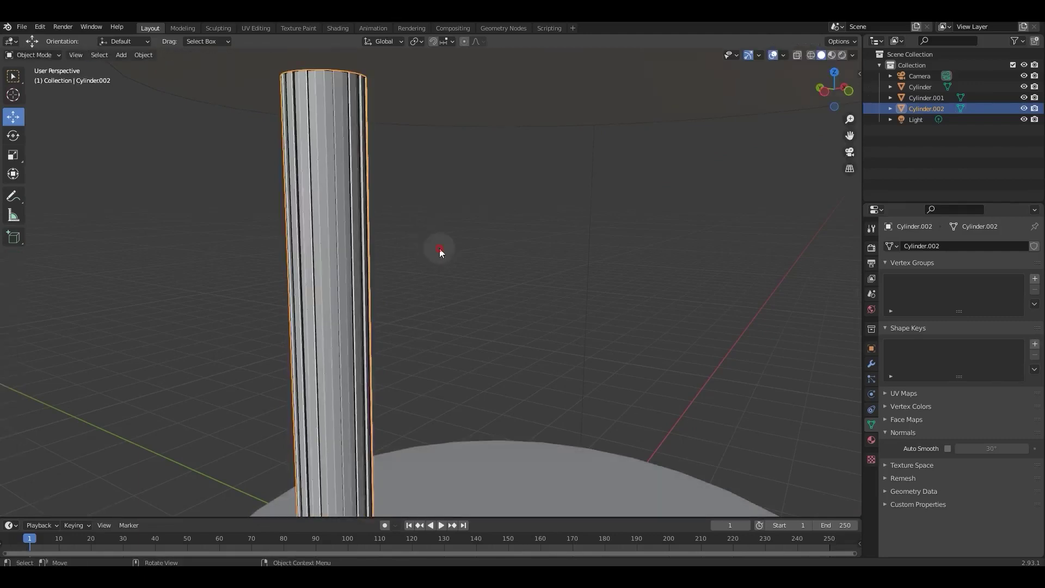
pyautogui.click(439, 248)
# Examine the fluted column's proportions and the gap between its upper end and the upper disc.
pyautogui.moveTo(440, 248); pyautogui.dragTo(472, 247, button='middle')
pyautogui.scroll(-3, 473, 246)
pyautogui.scroll(-3, 472, 247)
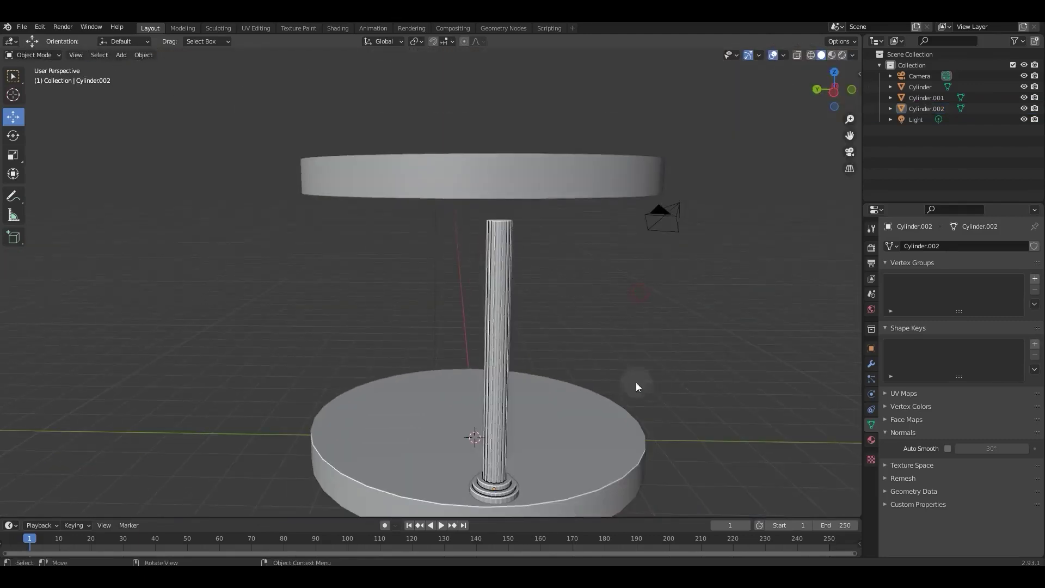
pyautogui.moveTo(637, 384); pyautogui.dragTo(429, 223, button='middle')
pyautogui.scroll(3, 439, 257)
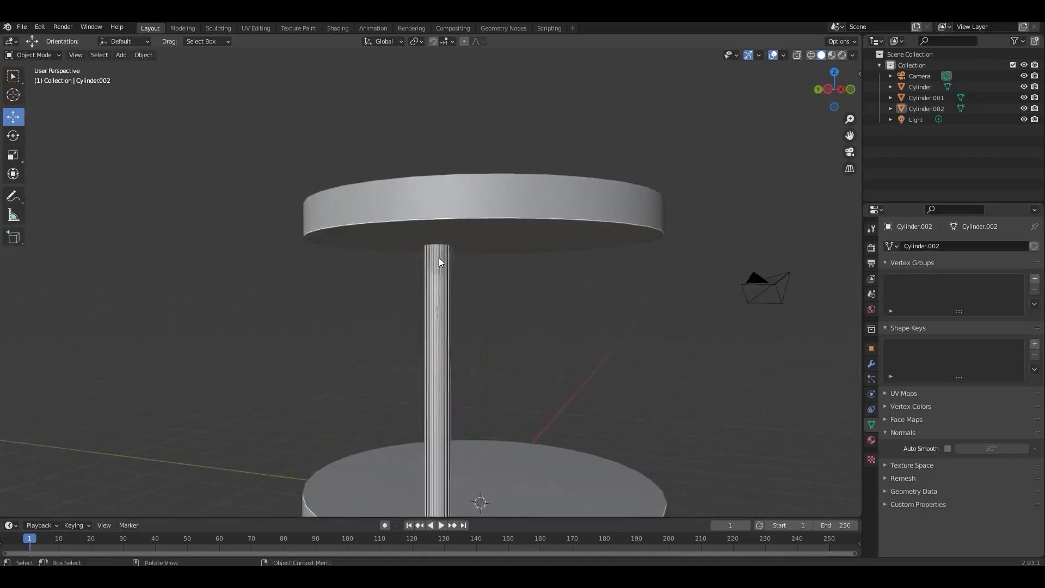
pyautogui.scroll(5, 439, 257)
pyautogui.press('Tab')
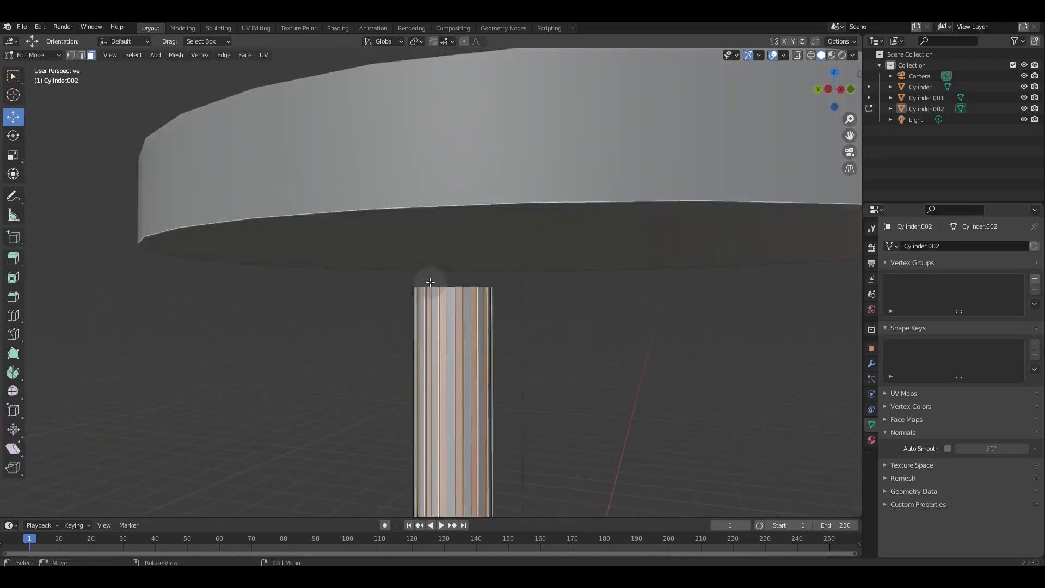
pyautogui.press('Tab')
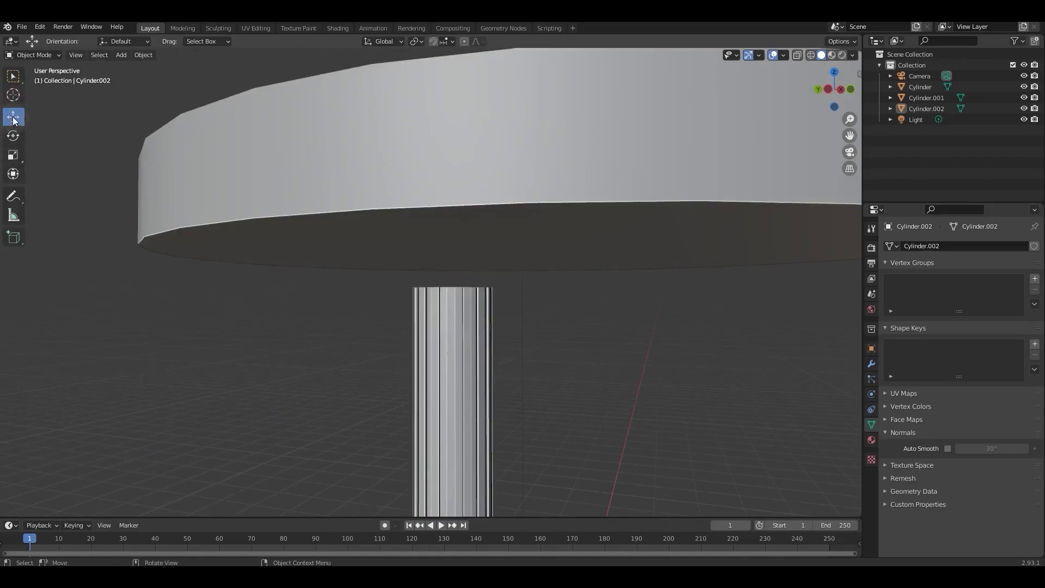
# Add a cube mesh and isolate it together with the fluted column in local view.
pyautogui.scroll(-5, 373, 205)
pyautogui.hotkey('shift', 'a')
pyautogui.moveTo(459, 289)
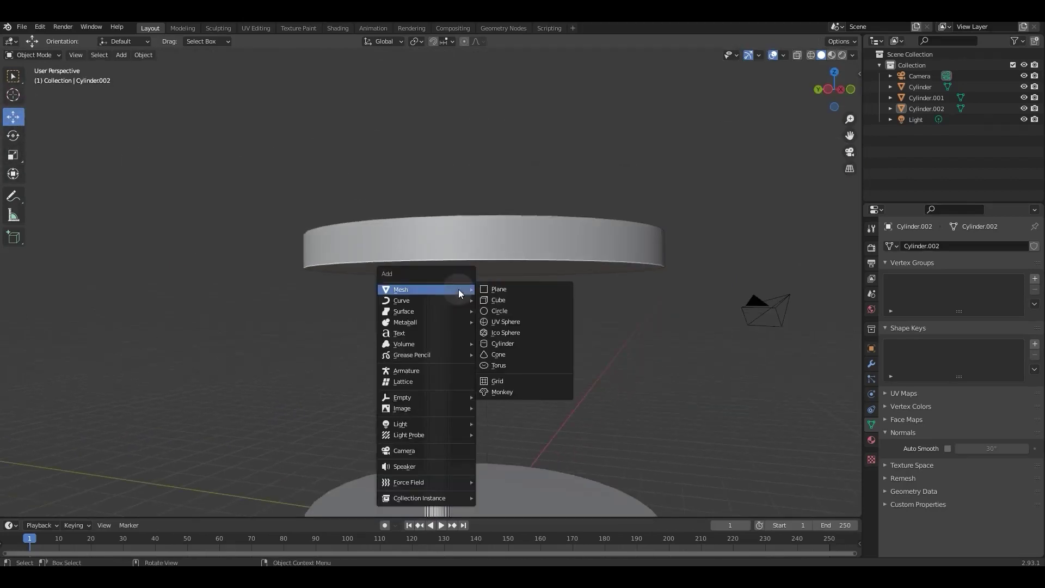
pyautogui.click(503, 299)
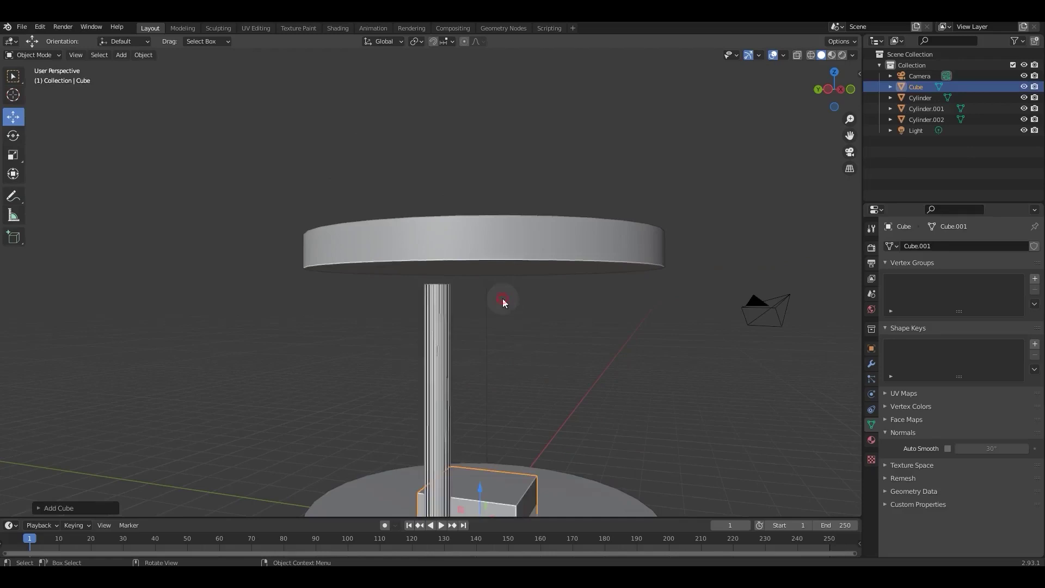
pyautogui.scroll(-2, 530, 341)
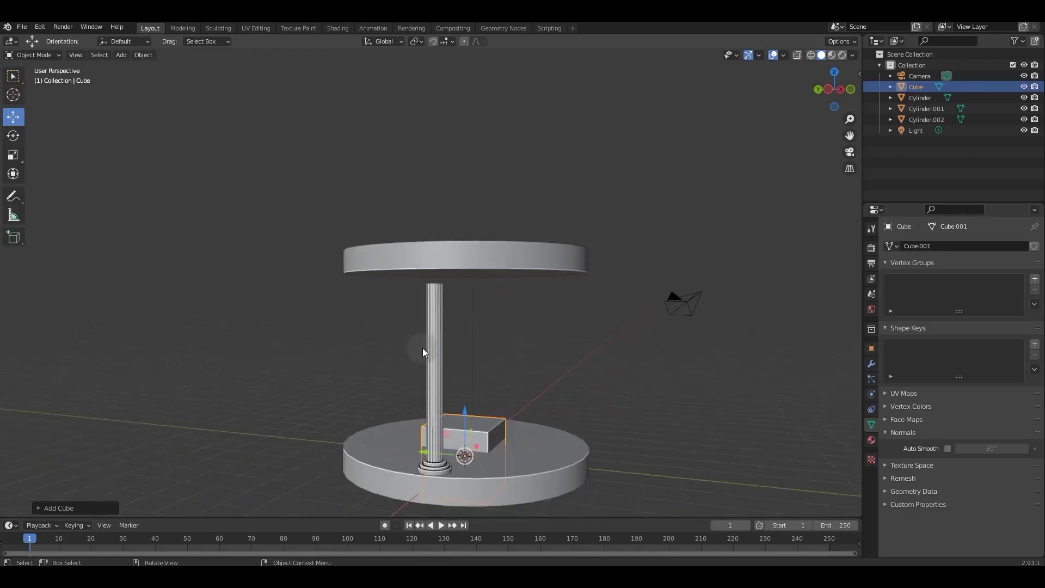
pyautogui.keyDown('shift'); pyautogui.click(436, 332); pyautogui.keyUp('shift')
pyautogui.press('KP_Divide')
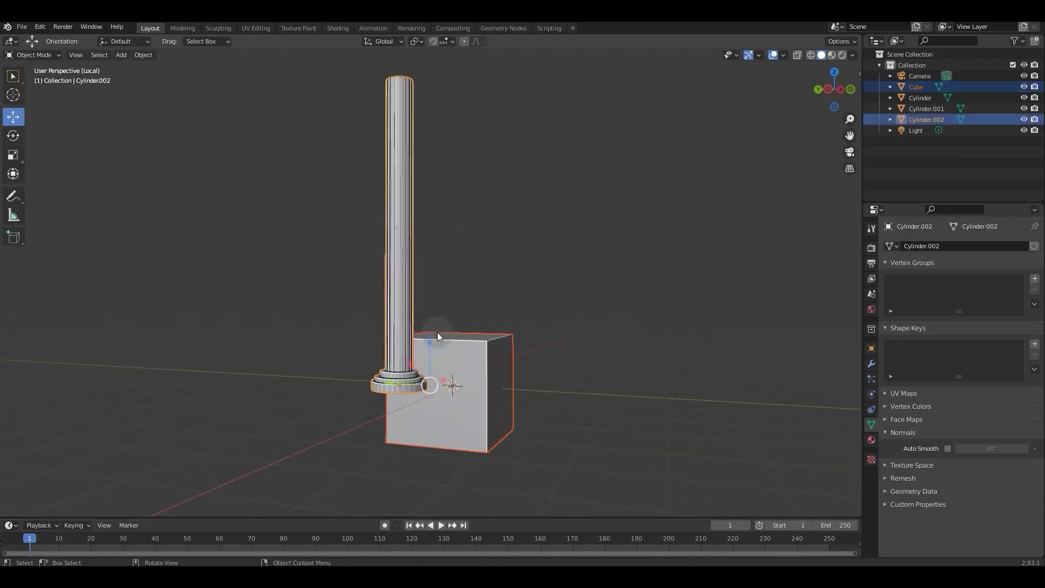
# Select only the fluted column and open its mesh for editing with its upper end in view.
pyautogui.moveTo(437, 332); pyautogui.dragTo(485, 315, button='middle')
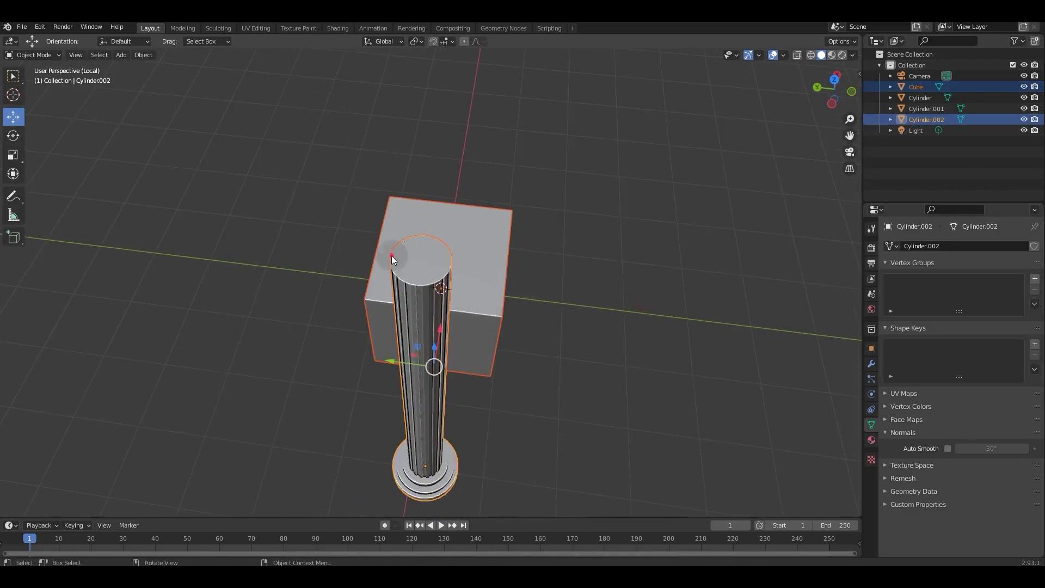
pyautogui.press('Tab')
pyautogui.scroll(4, 418, 264)
pyautogui.press('Tab')
pyautogui.click(417, 252)
pyautogui.press('Tab')
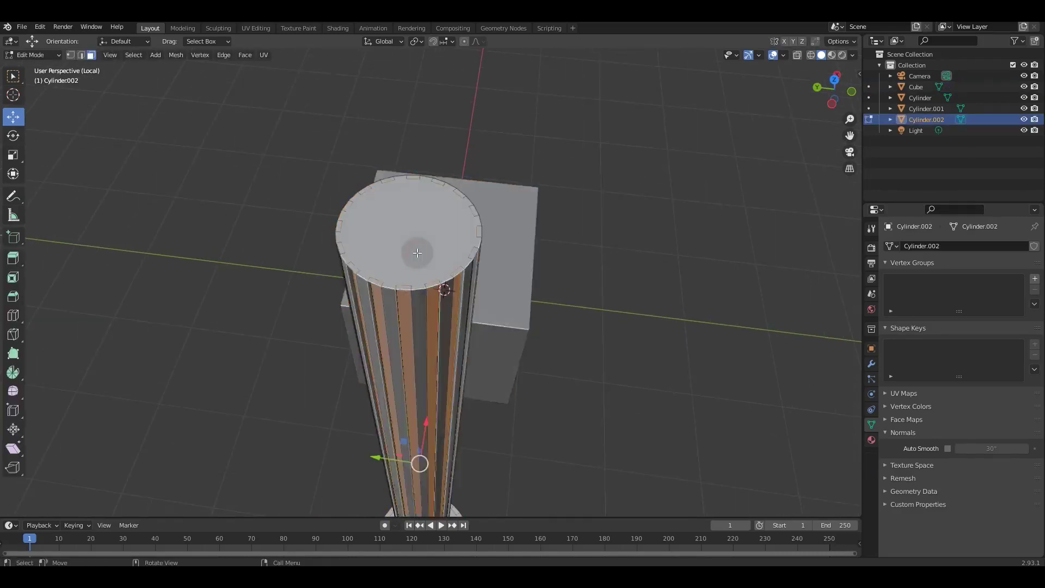
# Select the column's circular top face in face mode and try scaling it down slightly to about 0.95.
pyautogui.scroll(3, 417, 252)
pyautogui.scroll(-3, 416, 253)
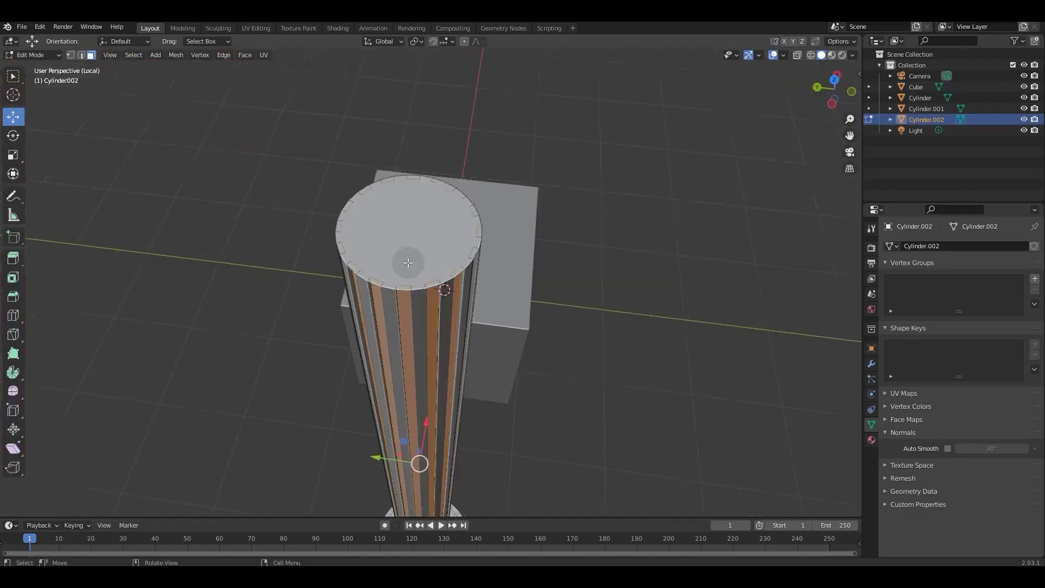
pyautogui.click(82, 55)
pyautogui.click(91, 56)
pyautogui.click(439, 226)
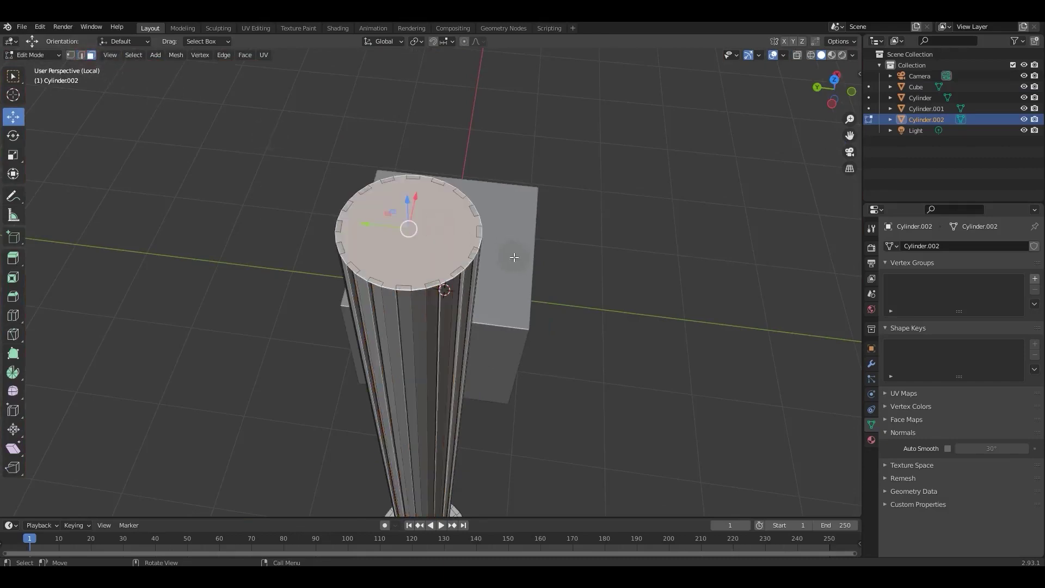
pyautogui.press('s')
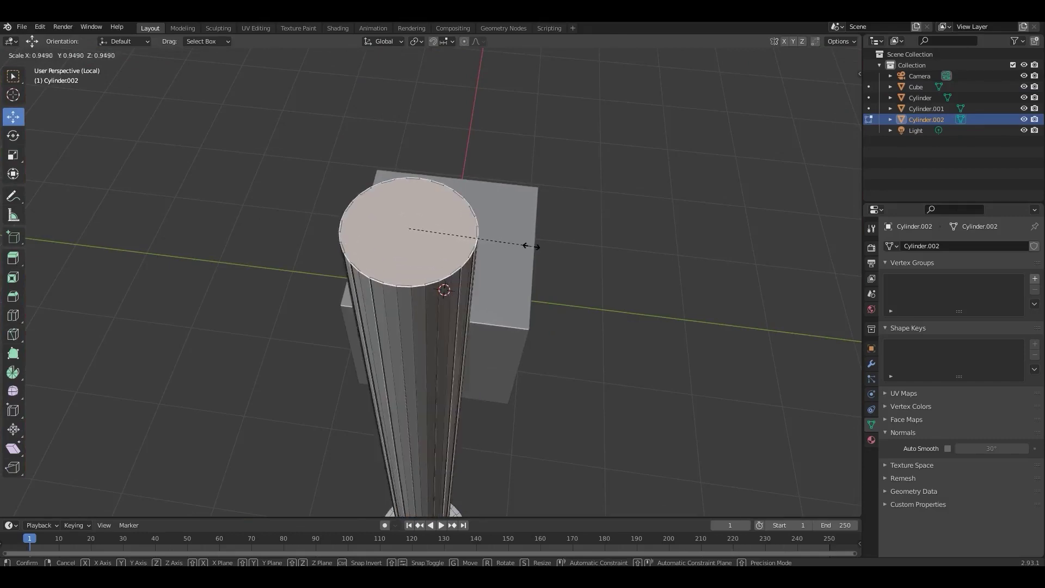
pyautogui.click(520, 244)
# Snap the 3D cursor to the column's selected top face.
pyautogui.moveTo(536, 247); pyautogui.dragTo(580, 283, button='middle')
pyautogui.scroll(-5, 545, 241)
pyautogui.press('Tab')
pyautogui.press('Tab')
pyautogui.hotkey('shift', 's')
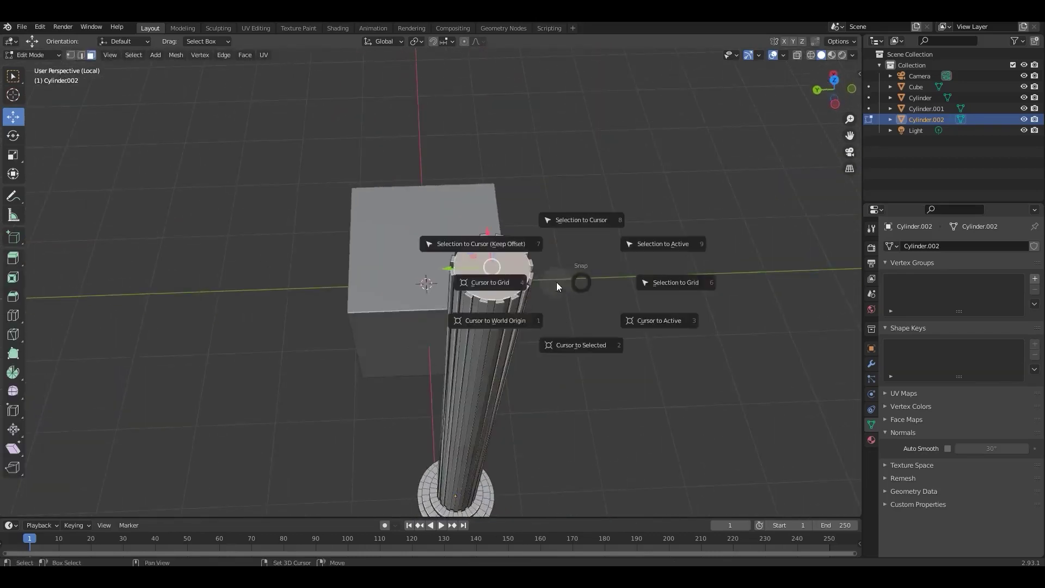
pyautogui.click(554, 349)
# Leave mesh editing, select the cube, and snap it to the 3D cursor on top of the column.
pyautogui.press('Tab')
pyautogui.click(412, 239)
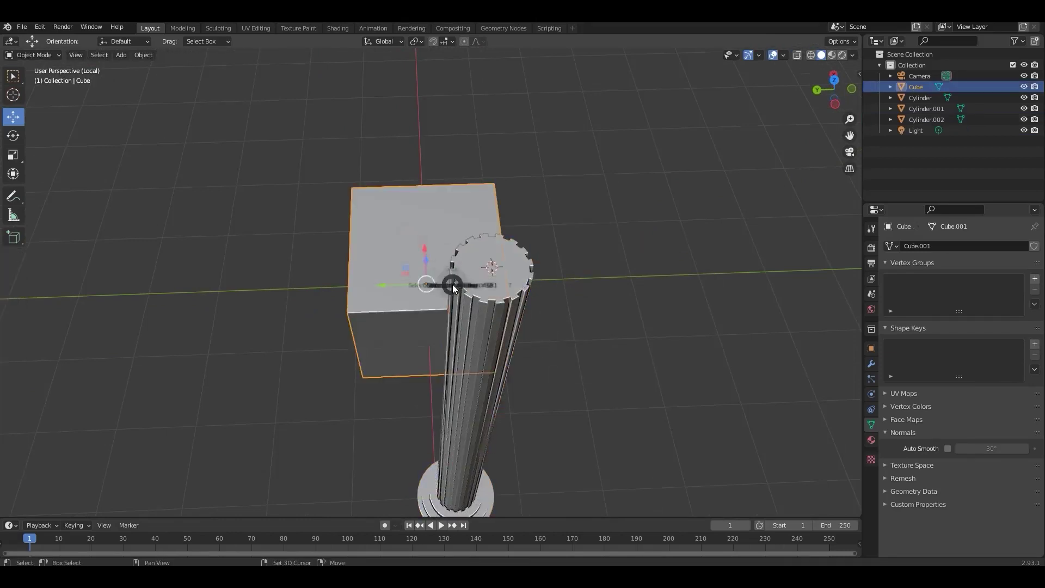
pyautogui.hotkey('shift', 's')
pyautogui.click(451, 225)
# Scale the cube down uniformly until it is only slightly wider than the column shaft.
pyautogui.moveTo(486, 280); pyautogui.dragTo(491, 219, button='middle')
pyautogui.scroll(-3, 491, 219)
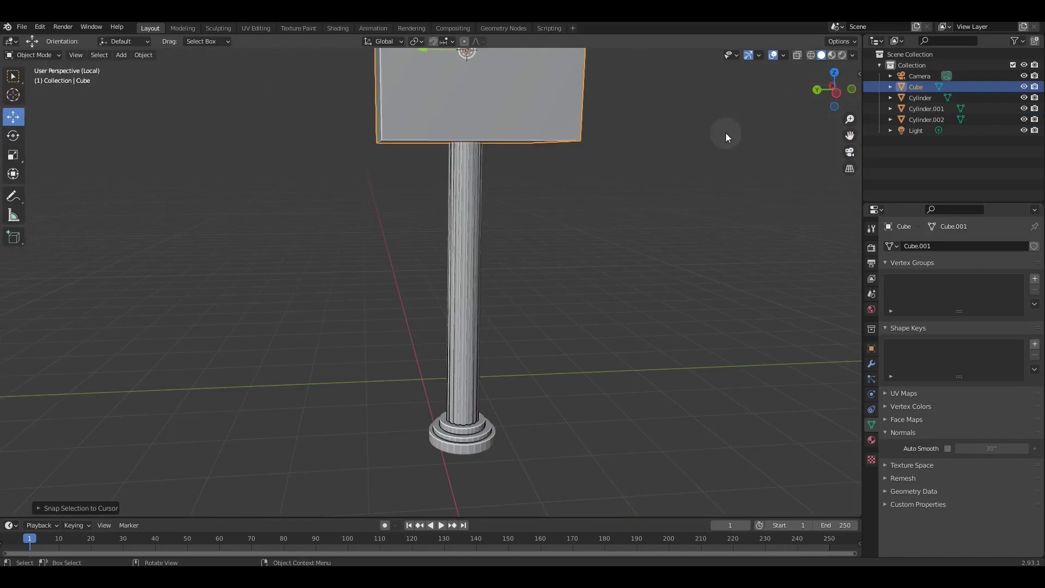
pyautogui.press('s')
pyautogui.click(537, 75)
pyautogui.keyDown('shift'); pyautogui.moveTo(536, 136); pyautogui.dragTo(580, 253, button='middle'); pyautogui.keyUp('shift')
pyautogui.press('s')
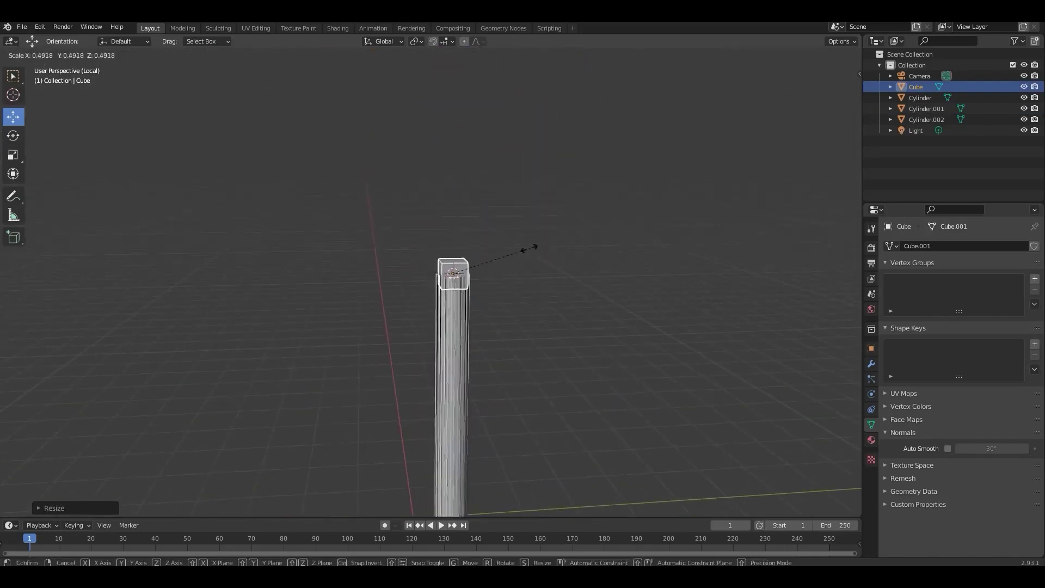
pyautogui.press('Escape')
pyautogui.press('s')
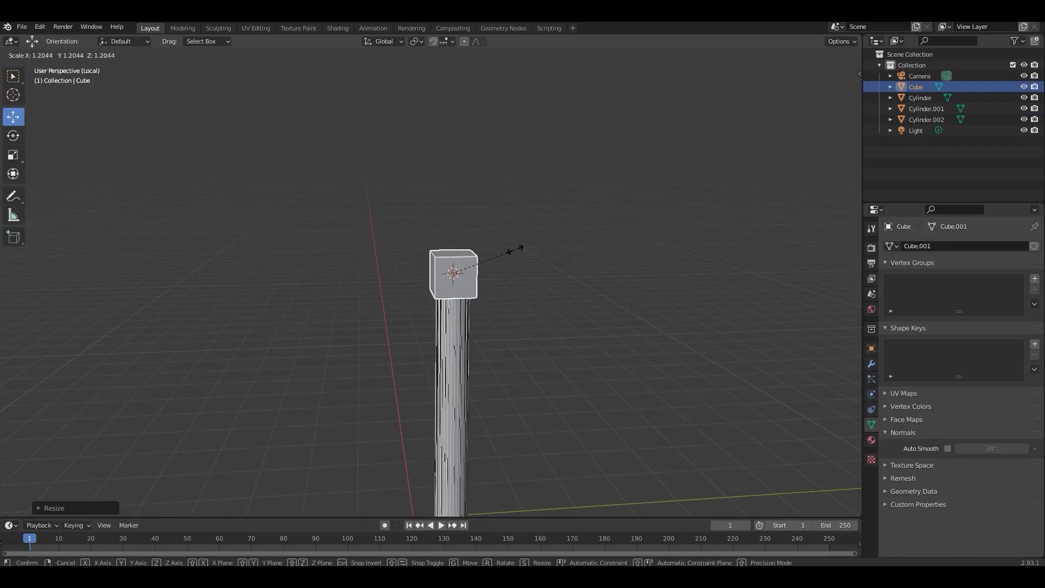
pyautogui.press('Escape')
# Flatten the cube along the Z axis into a thin slab and leave the isolated view.
pyautogui.press('s')
pyautogui.press('z')
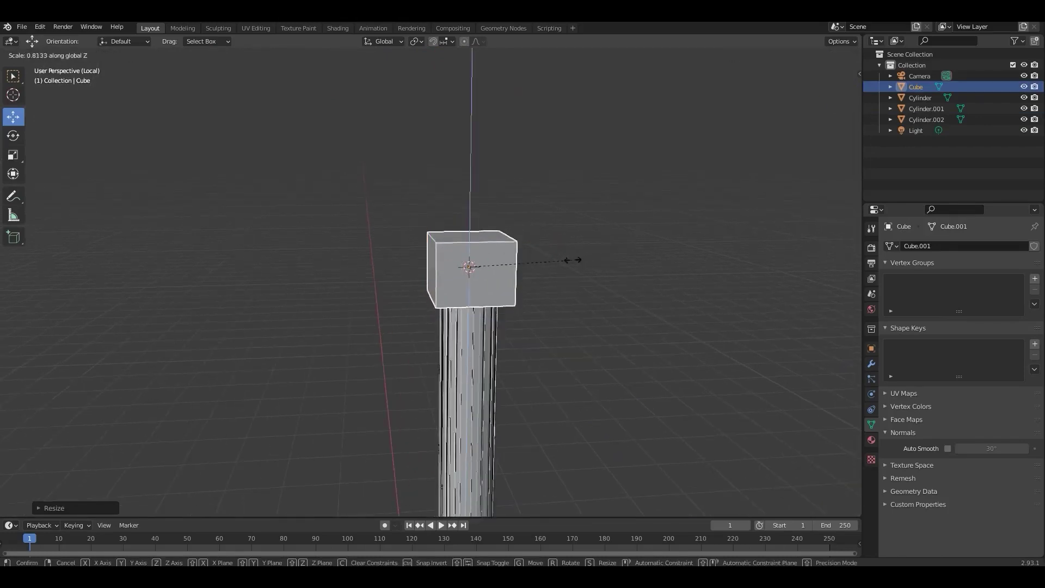
pyautogui.click(497, 256)
pyautogui.press('KP_Divide')
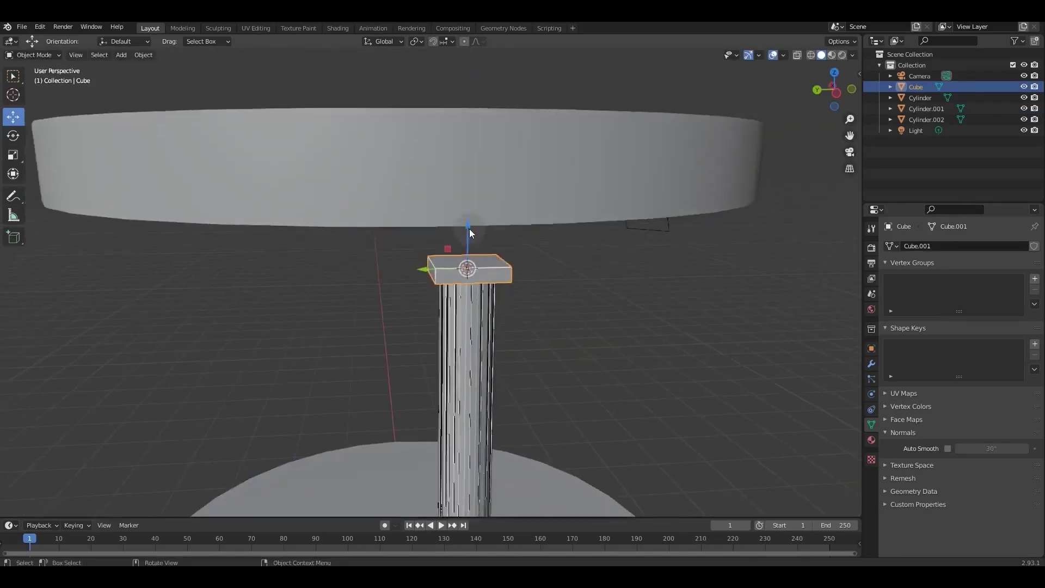
# Extrude the slab's top face in place, scale it outward, and extrude it up about 0.08 m as a second capital tier.
pyautogui.scroll(10, 461, 233)
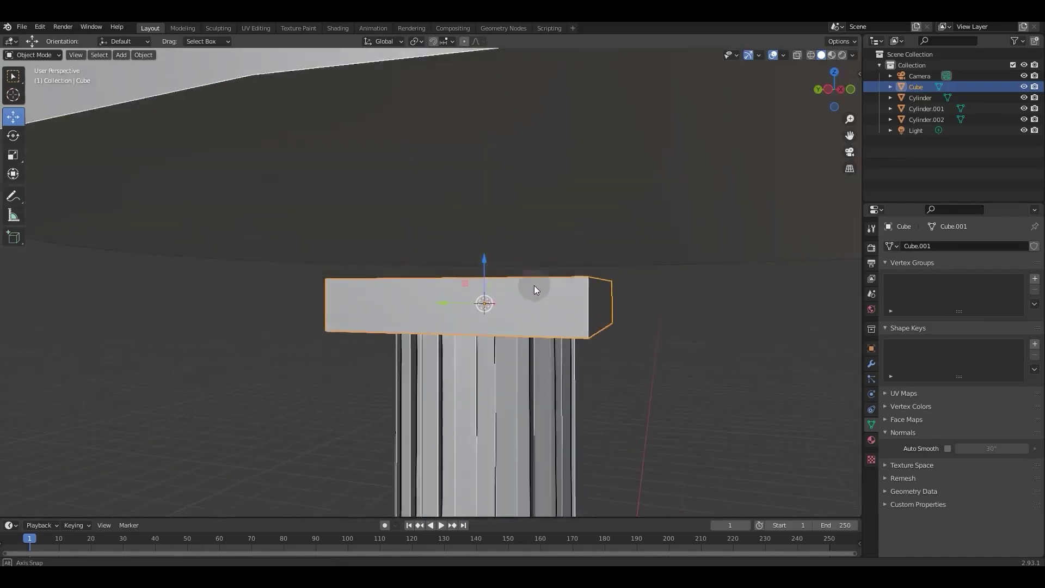
pyautogui.moveTo(534, 285); pyautogui.dragTo(571, 366, button='middle')
pyautogui.press('Tab')
pyautogui.press('3')
pyautogui.click(573, 380)
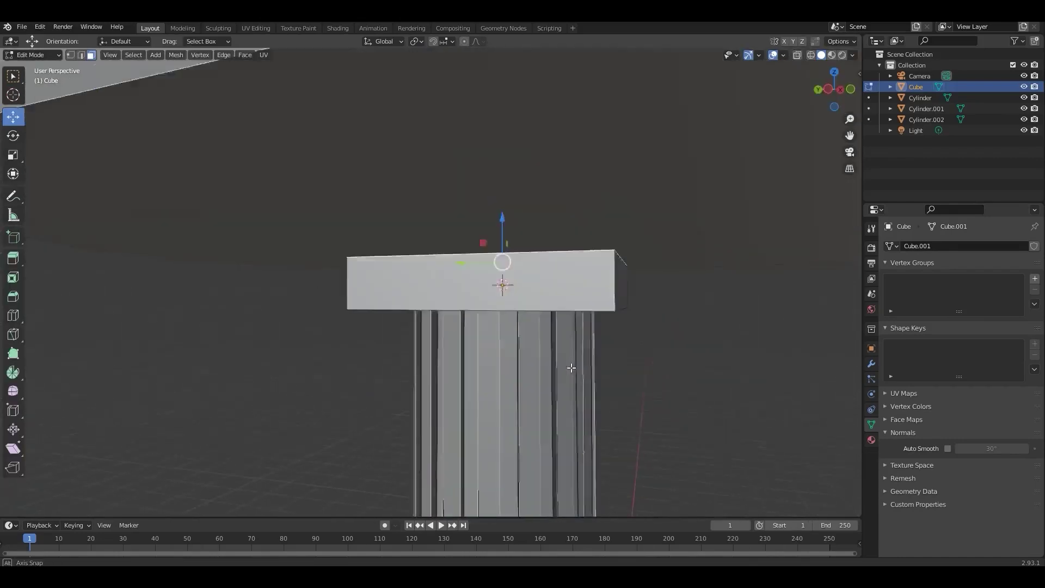
pyautogui.moveTo(630, 350); pyautogui.dragTo(637, 364, button='middle')
pyautogui.press('e')
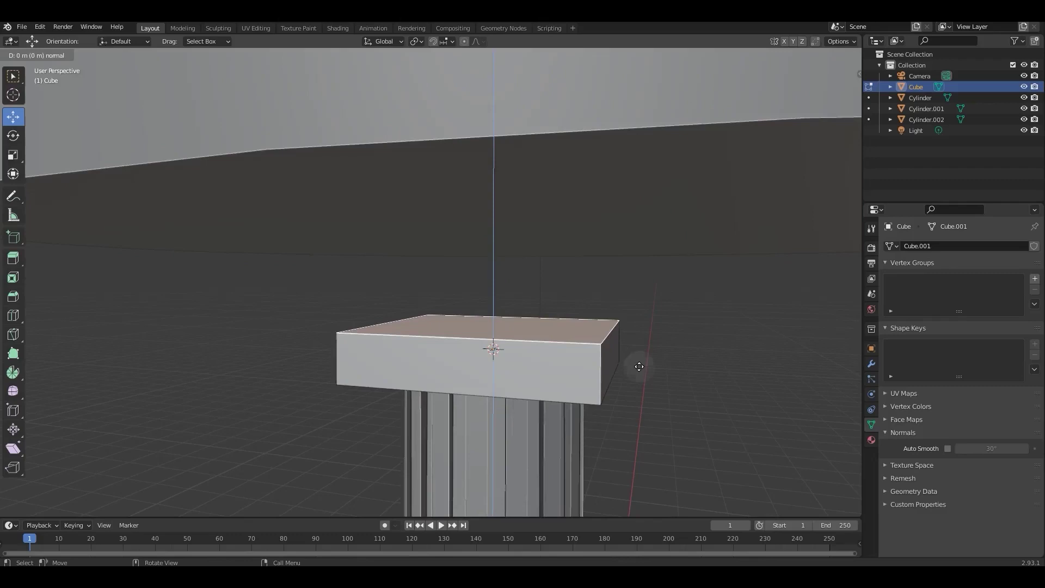
pyautogui.press('s')
pyautogui.click(682, 369)
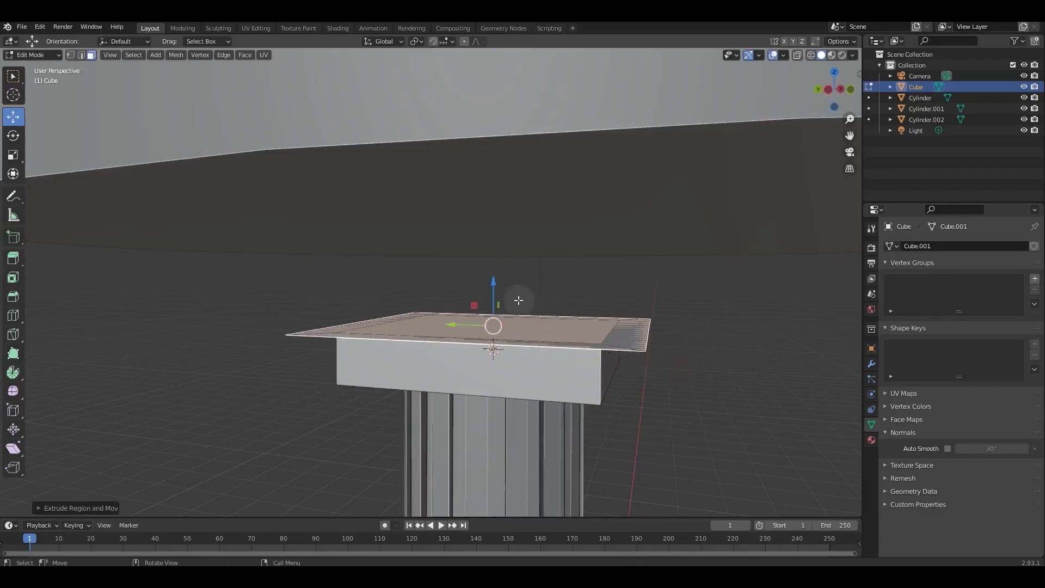
pyautogui.press('e')
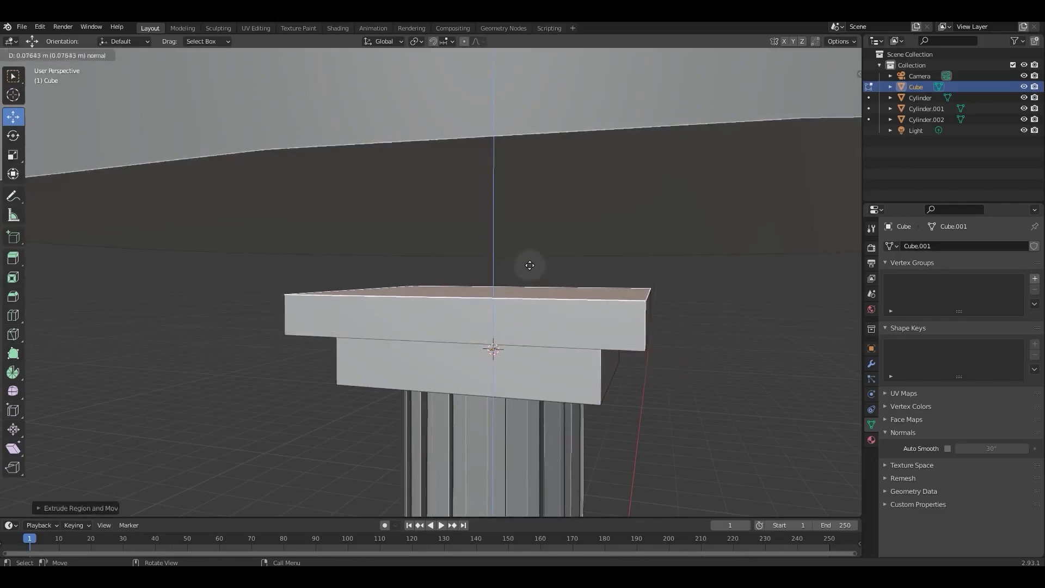
pyautogui.click(532, 263)
# Widen the capital's top face again and extrude it up toward the upper disc as a taller third tier, then leave mesh editing.
pyautogui.press('s')
pyautogui.click(673, 299)
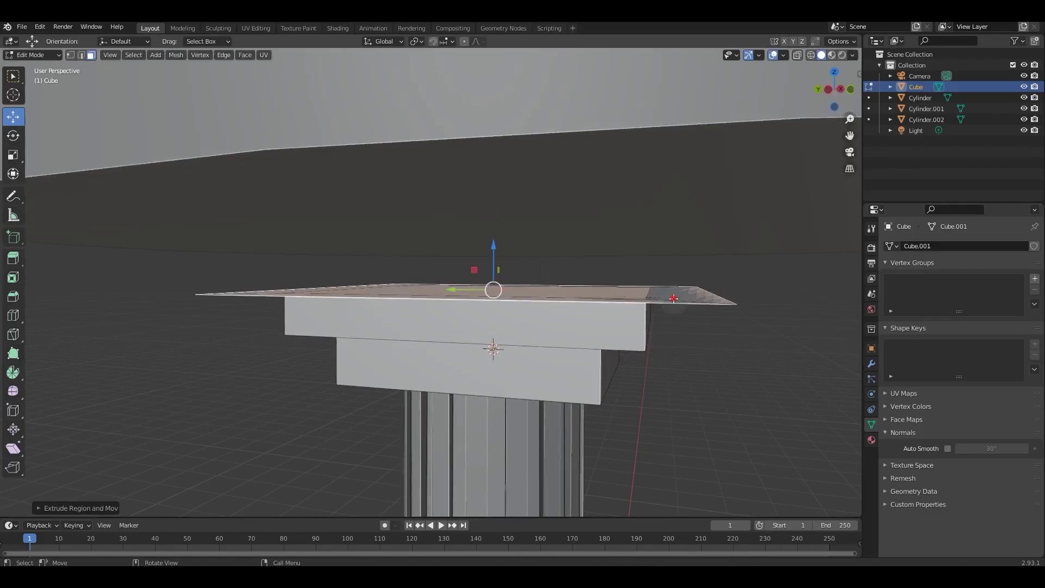
pyautogui.press('e')
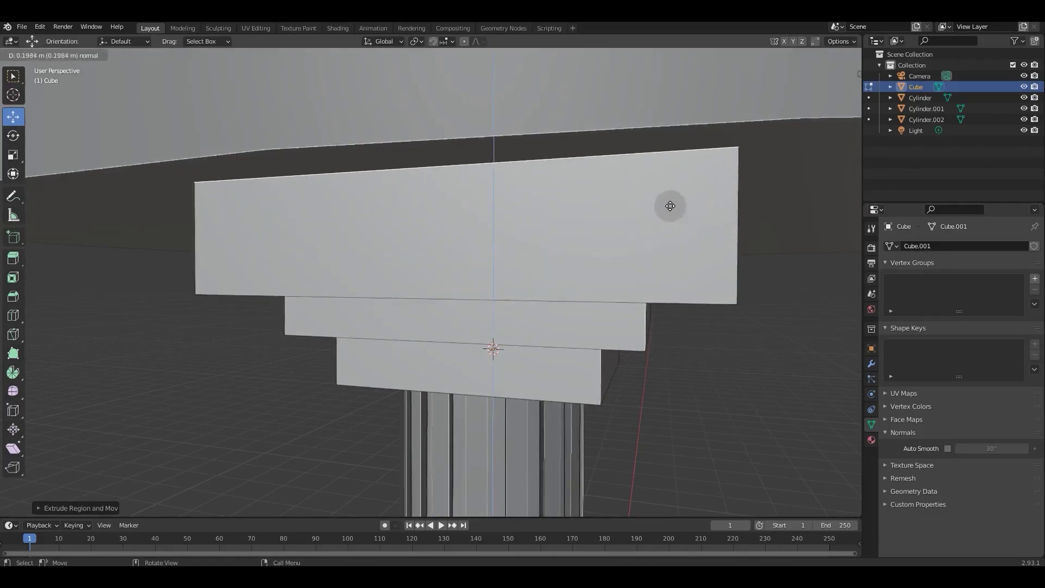
pyautogui.click(669, 188)
pyautogui.press('Tab')
# Deselect the stepped capital and examine how it meets the shaft and the underside of the upper disc.
pyautogui.scroll(-6, 616, 293)
pyautogui.moveTo(616, 293); pyautogui.dragTo(589, 286, button='middle')
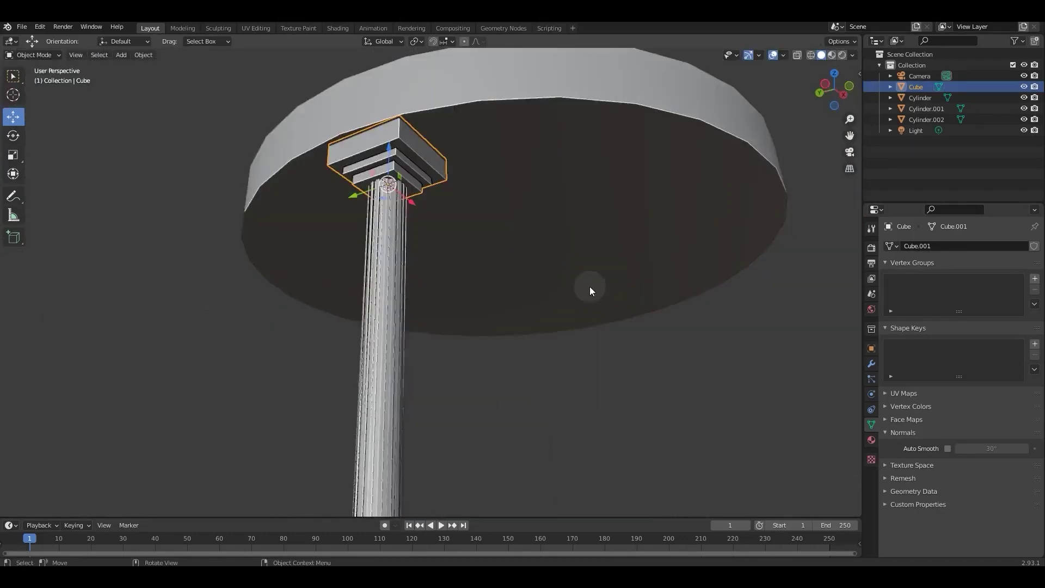
pyautogui.scroll(-4, 589, 286)
pyautogui.click(253, 340)
pyautogui.scroll(-1, 254, 348)
pyautogui.moveTo(253, 360); pyautogui.dragTo(294, 374, button='middle')
pyautogui.scroll(2, 301, 369)
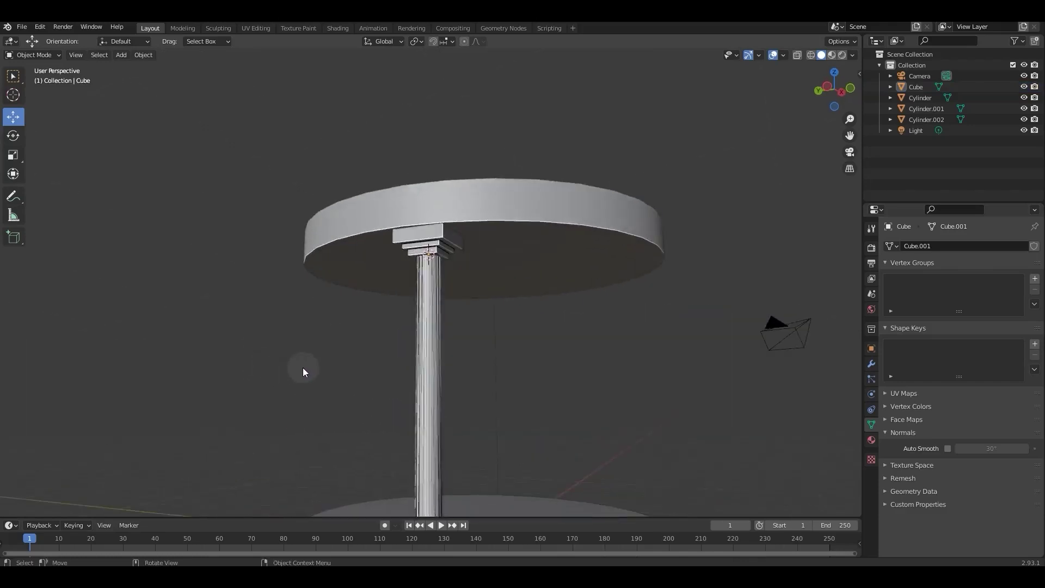
# Select the fluted column and its stepped capital and join them into one object.
pyautogui.scroll(-1, 303, 368)
pyautogui.keyDown('shift'); pyautogui.moveTo(200, 286); pyautogui.dragTo(148, 273, button='middle'); pyautogui.keyUp('shift')
pyautogui.keyDown('shift'); pyautogui.click(360, 320); pyautogui.keyUp('shift')
pyautogui.keyDown('shift'); pyautogui.click(379, 240); pyautogui.keyUp('shift')
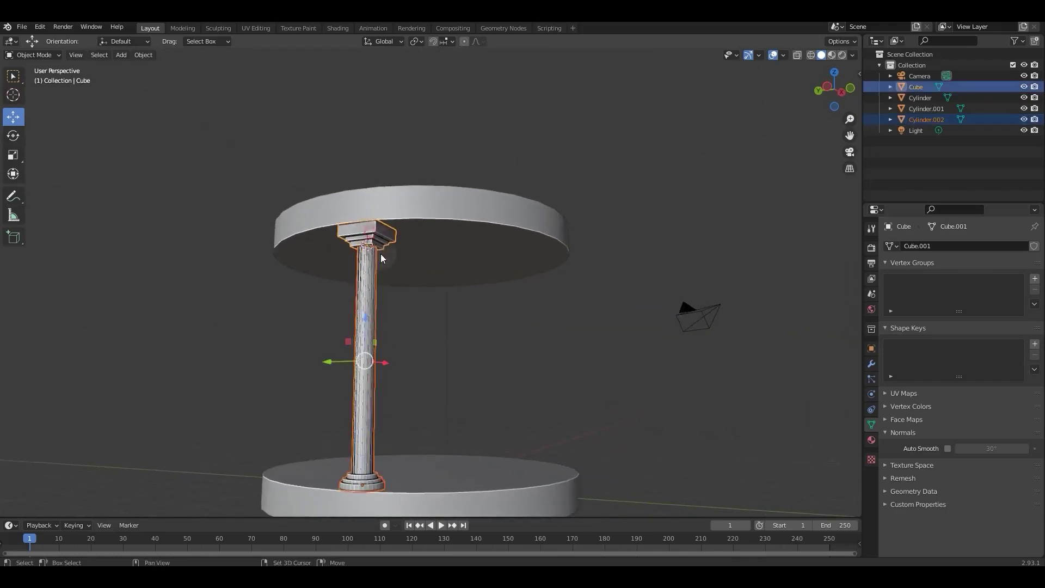
pyautogui.hotkey('ctrl', 'j')
# Select the upper disc from the top view and hide it.
pyautogui.scroll(-3, 419, 282)
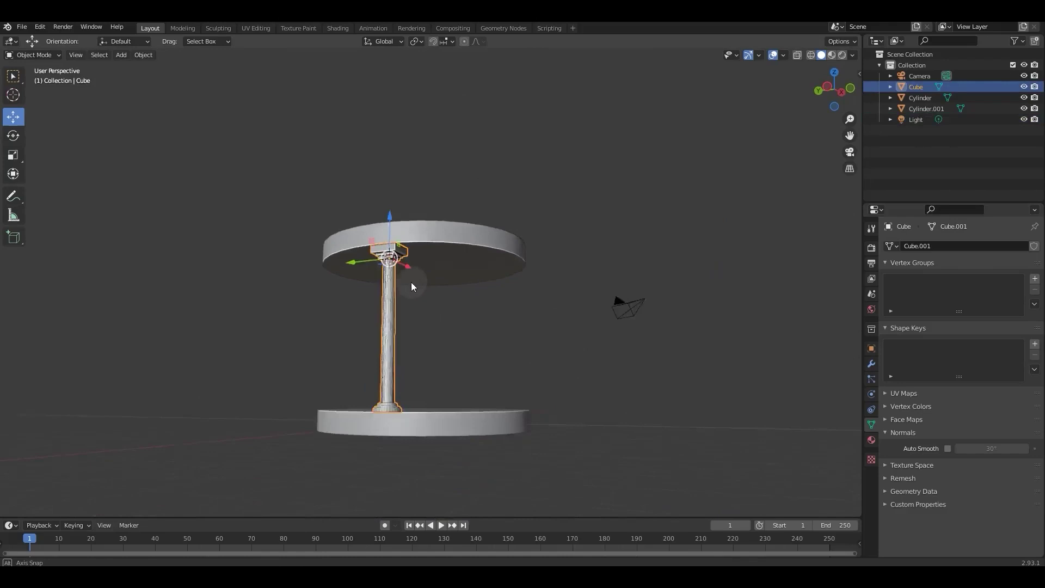
pyautogui.moveTo(411, 282); pyautogui.dragTo(359, 287, button='middle')
pyautogui.press('KP_7')
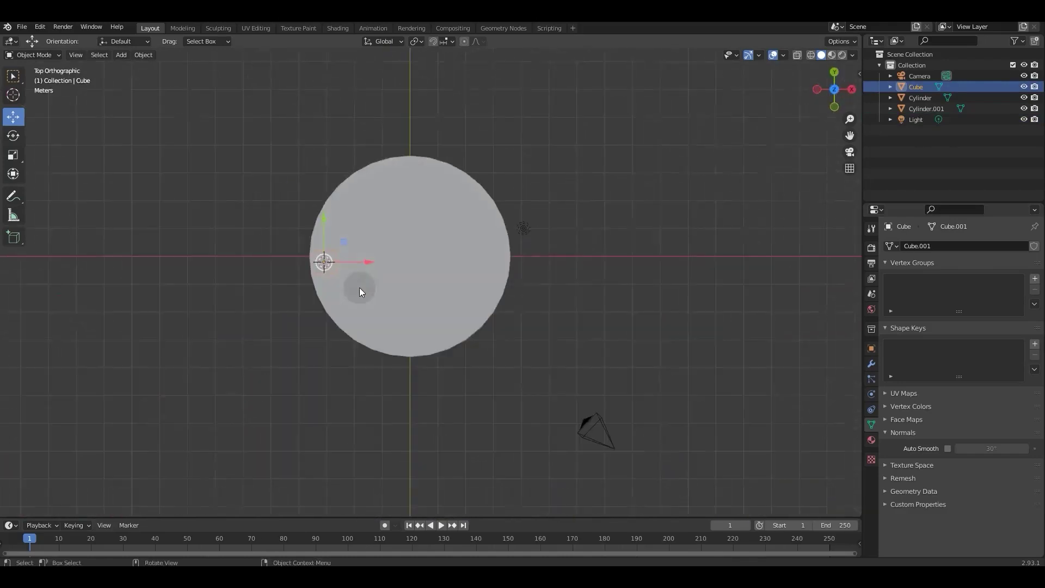
pyautogui.press('KP_Decimal')
pyautogui.click(489, 311)
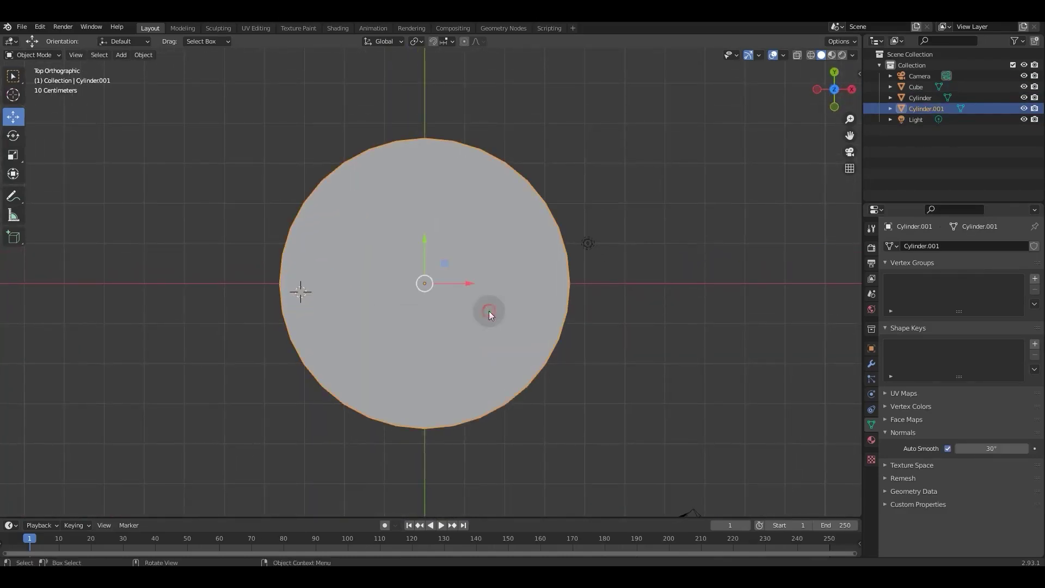
pyautogui.press('h')
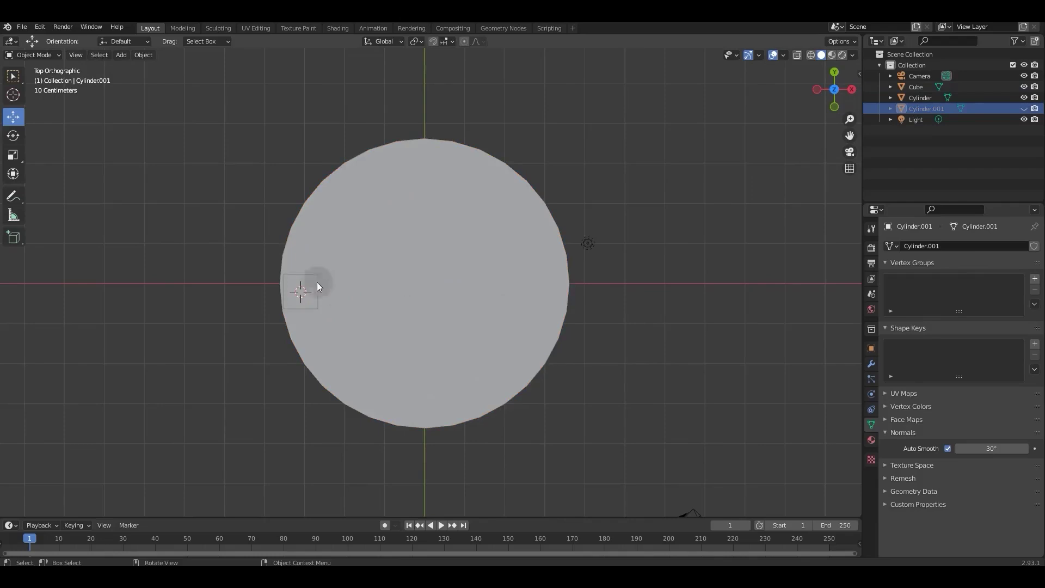
# Edit the base disc's mesh and lower its top face slightly to make the disc thinner.
pyautogui.moveTo(317, 284); pyautogui.dragTo(367, 279, button='middle')
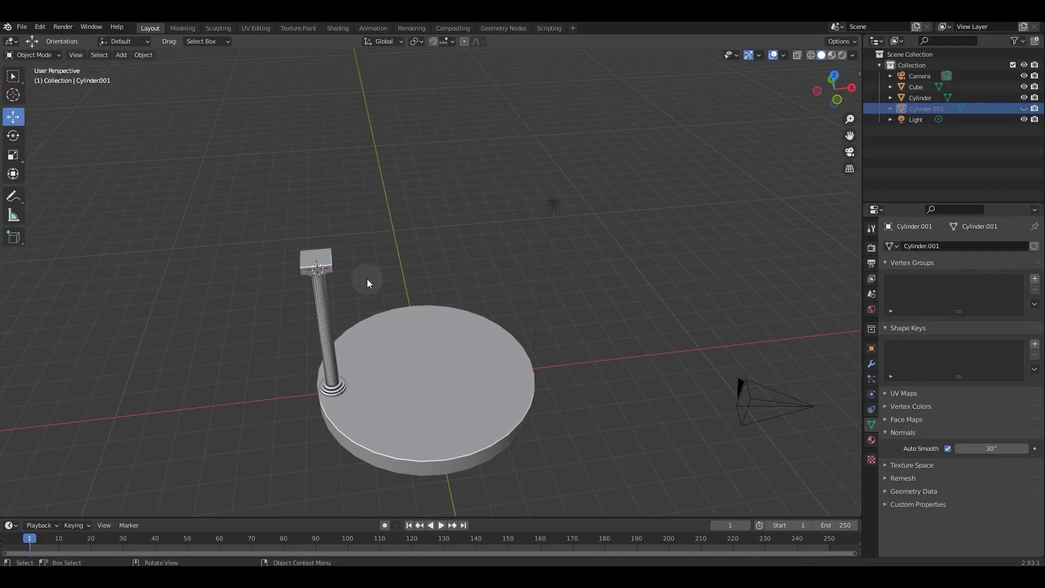
pyautogui.scroll(2, 362, 283)
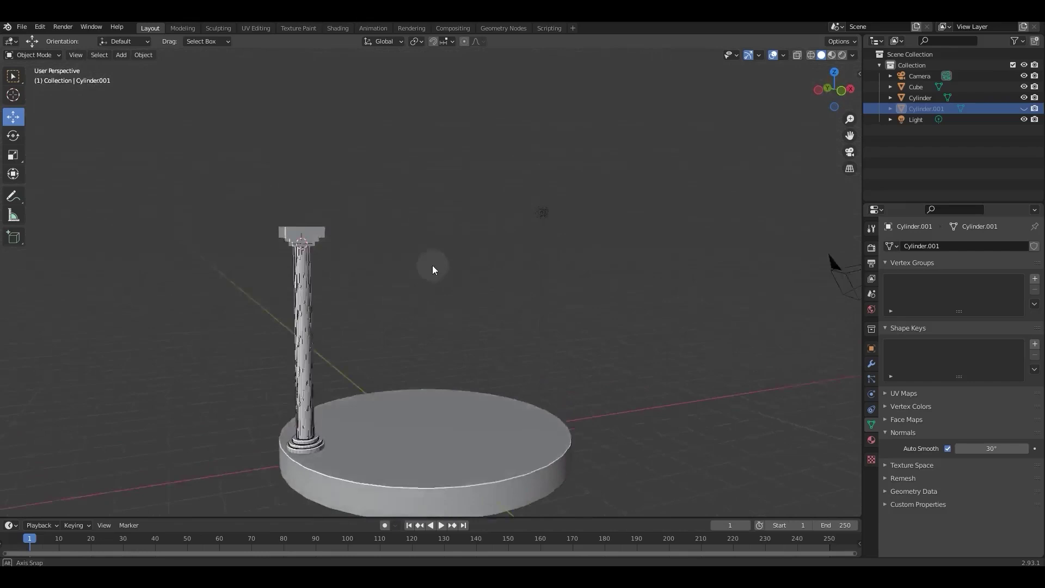
pyautogui.moveTo(433, 265); pyautogui.dragTo(430, 254, button='middle')
pyautogui.click(419, 472)
pyautogui.press('Tab')
pyautogui.click(416, 443)
pyautogui.moveTo(416, 443); pyautogui.dragTo(393, 411, button='middle')
pyautogui.moveTo(403, 333); pyautogui.dragTo(403, 347)
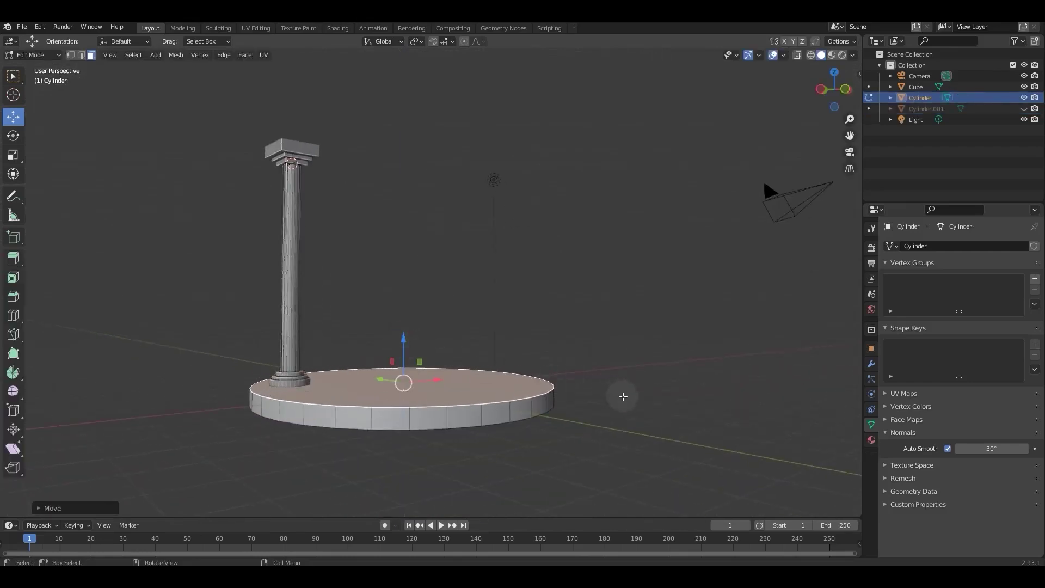
# Inset the base's top face and extrude it up about 0.25 m as a second tier, then leave mesh editing.
pyautogui.press('i')
pyautogui.click(614, 393)
pyautogui.press('e')
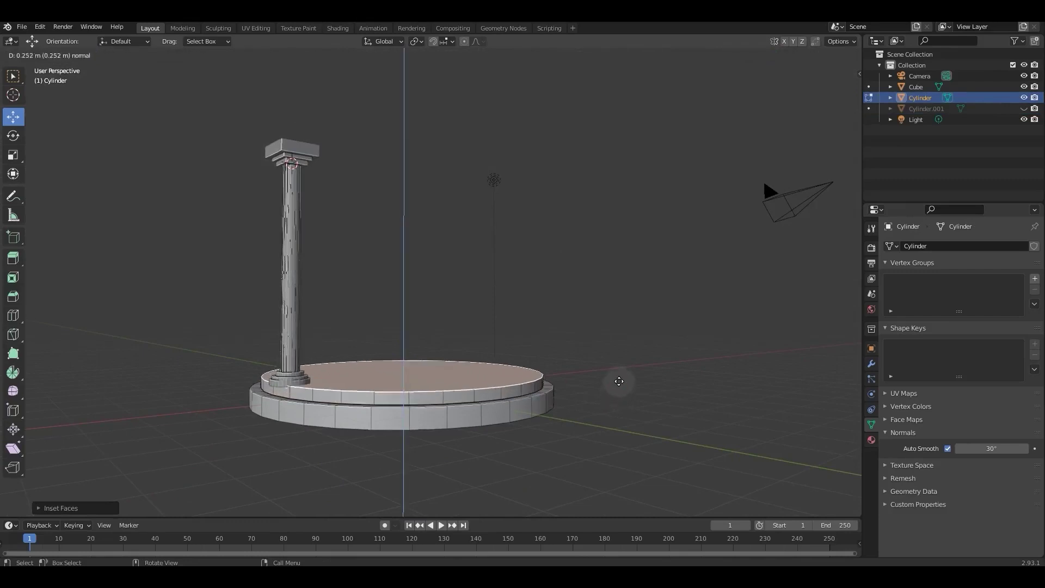
pyautogui.click(618, 383)
pyautogui.press('Tab')
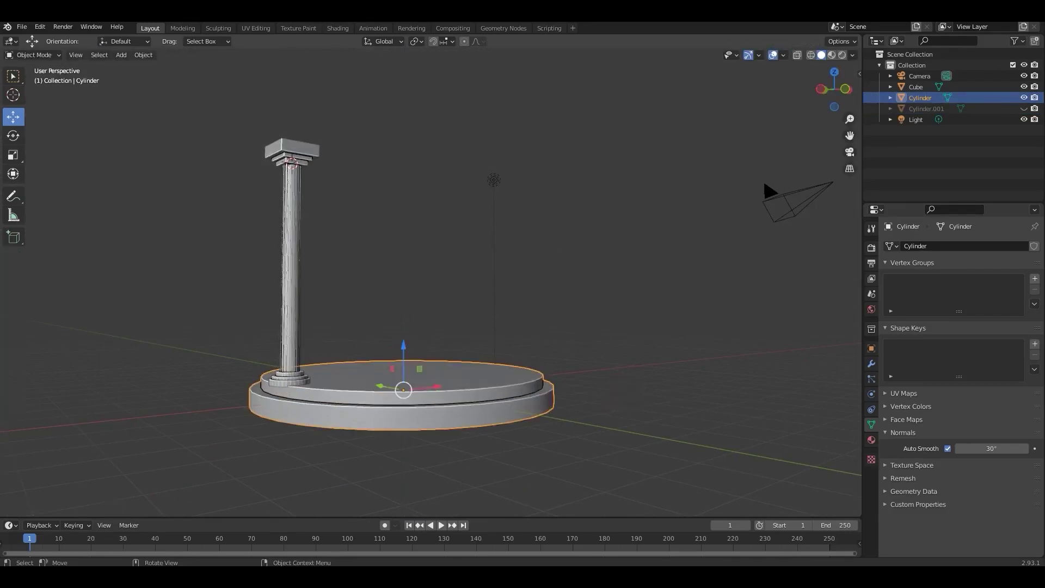
# Scale the stepped base up slightly, adjust its height along Z under the column, and deselect it.
pyautogui.press('s')
pyautogui.click(595, 380)
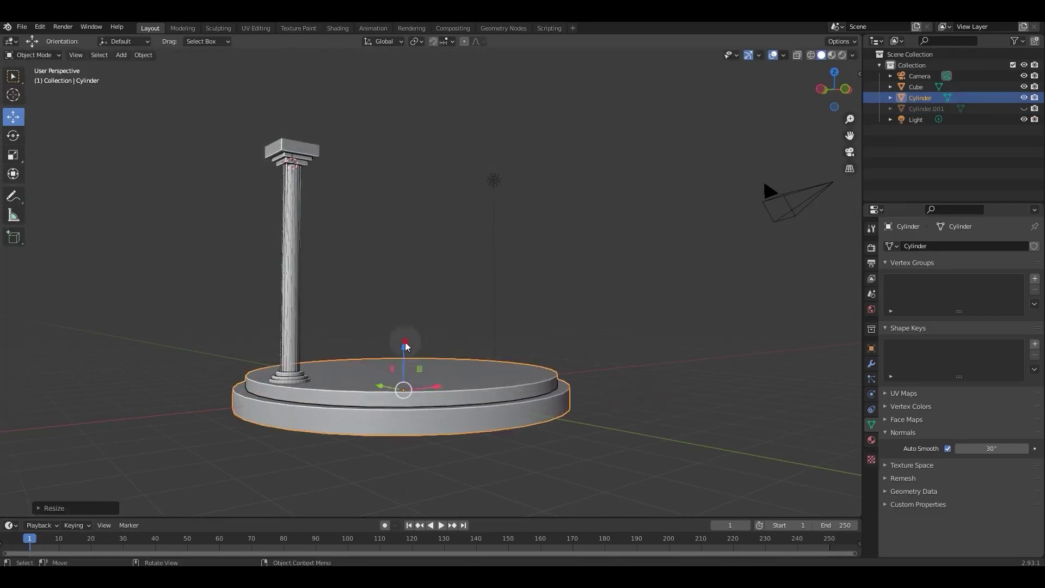
pyautogui.press('g')
pyautogui.press('z')
pyautogui.click(636, 404)
pyautogui.click(635, 404)
# Add two evenly spaced horizontal loop cuts around the side of the base's lower tier.
pyautogui.scroll(-2, 613, 414)
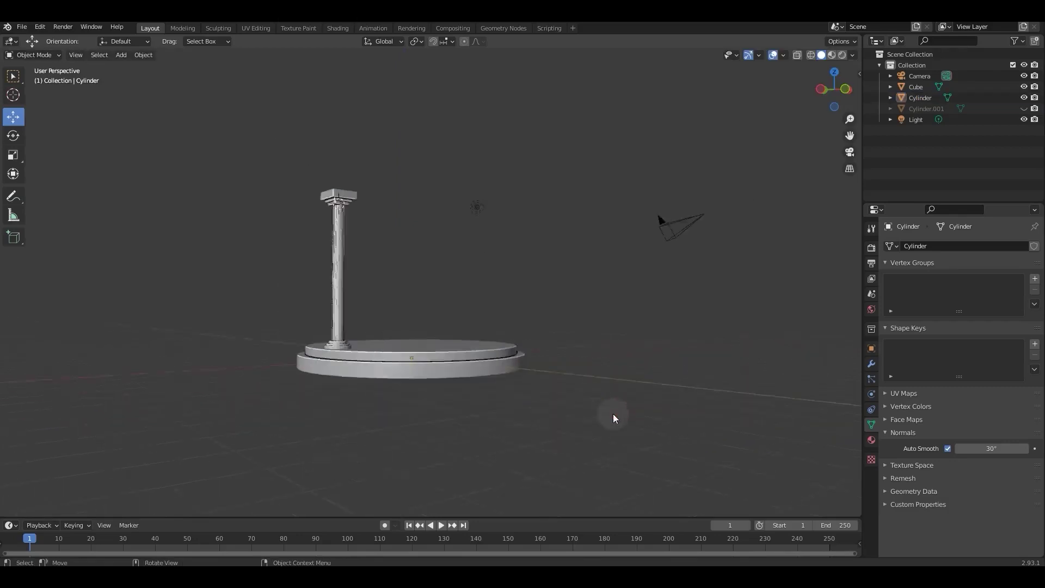
pyautogui.moveTo(613, 414); pyautogui.dragTo(566, 446, button='middle')
pyautogui.scroll(3, 463, 399)
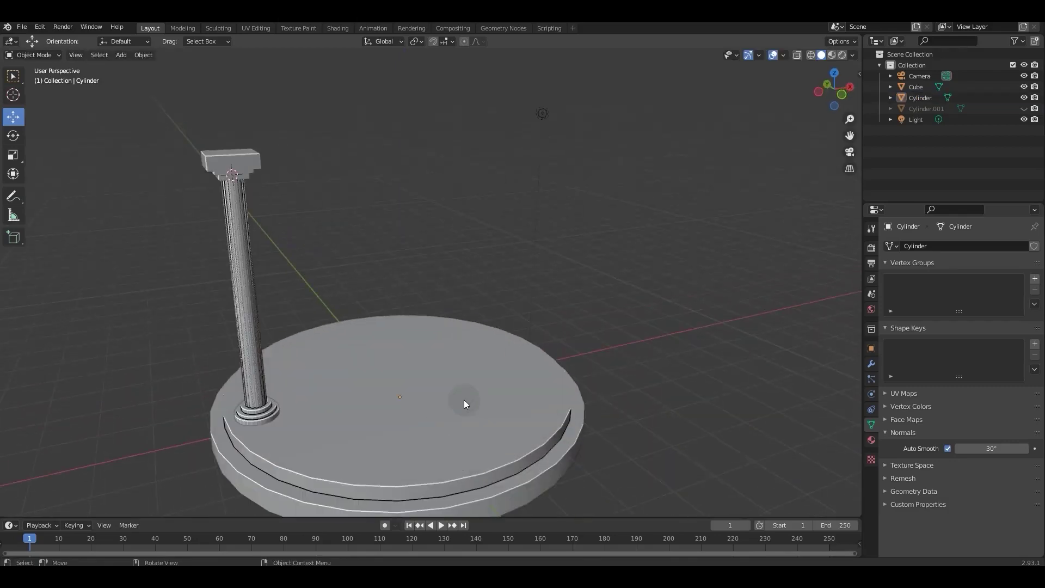
pyautogui.moveTo(481, 428); pyautogui.dragTo(489, 400, button='middle')
pyautogui.press('Tab')
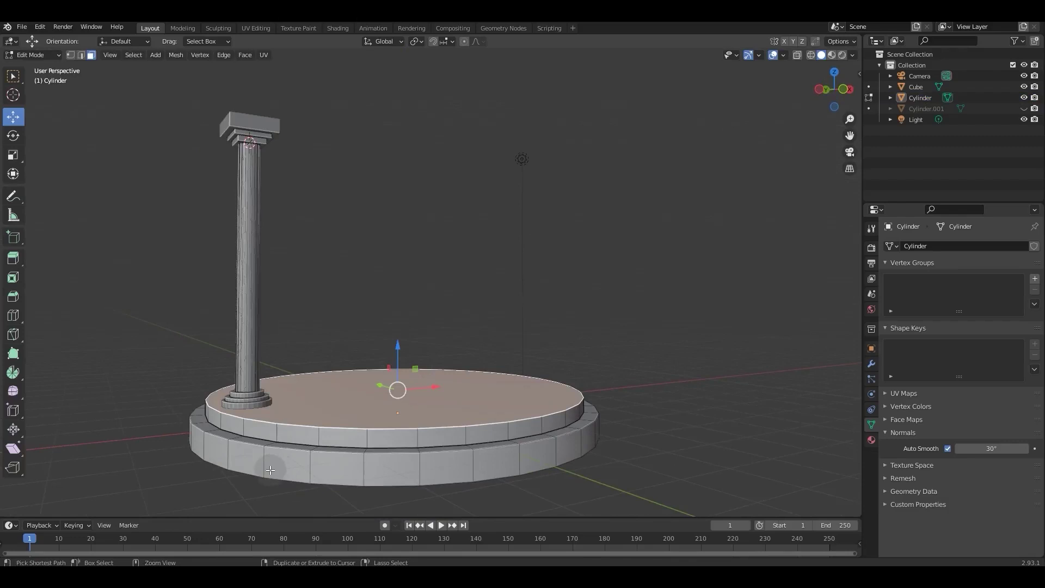
pyautogui.hotkey('ctrl', 'r')
pyautogui.scroll(1, 257, 467)
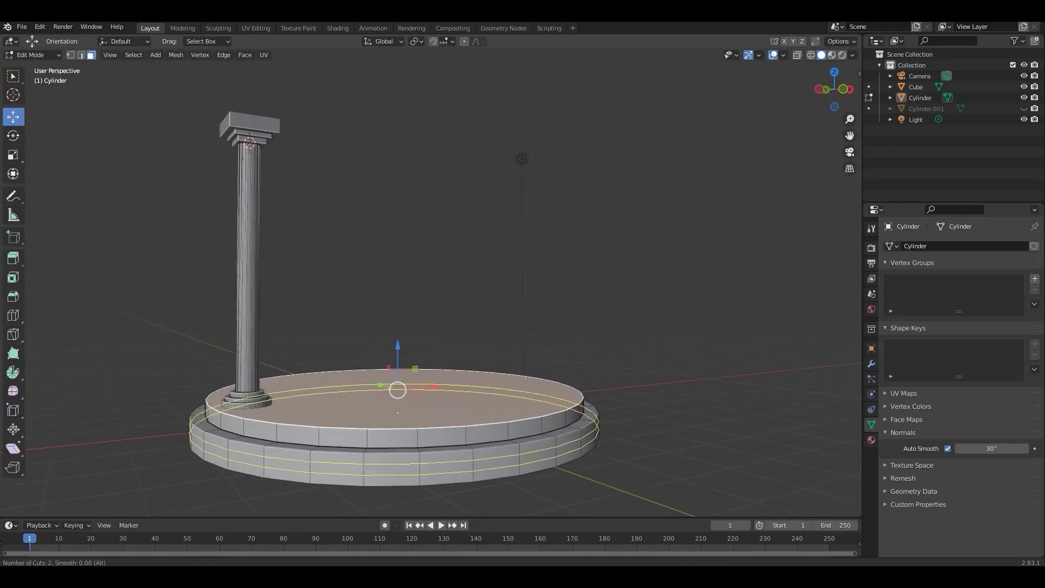
pyautogui.click(256, 467)
pyautogui.rightClick(257, 467)
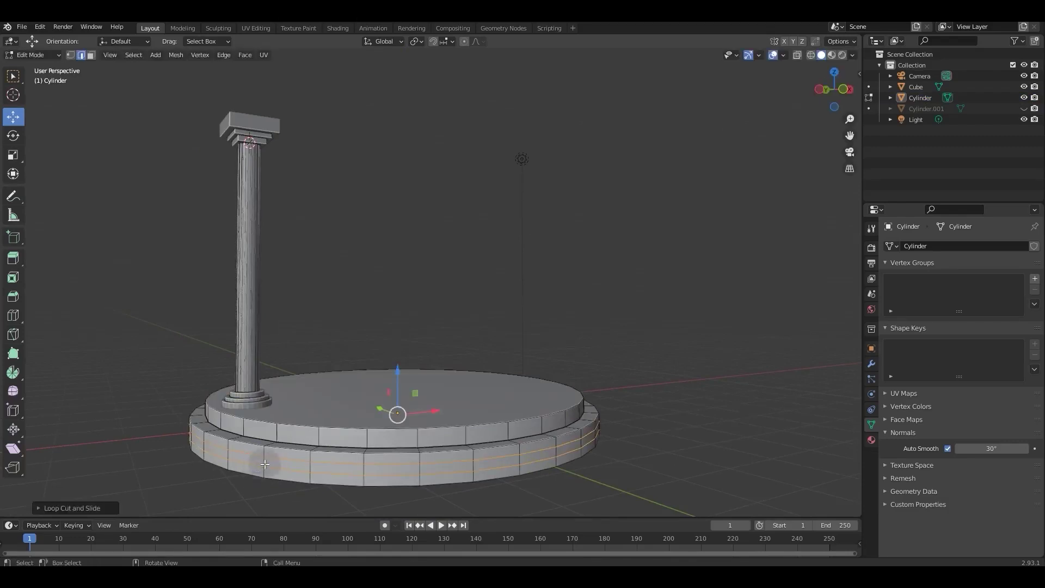
# Extrude the lower tier's middle face loop and fatten it outward about 0.022 m as a raised band, then leave mesh editing.
pyautogui.click(92, 54)
pyautogui.keyDown('alt'); pyautogui.click(266, 462); pyautogui.keyUp('alt')
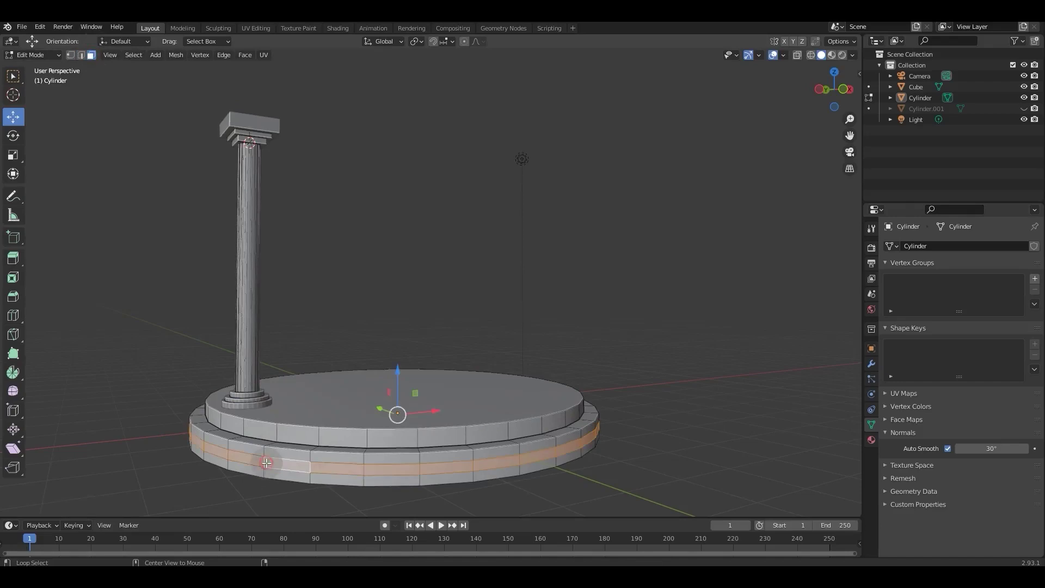
pyautogui.press('e')
pyautogui.rightClick(652, 429)
pyautogui.hotkey('alt', 's')
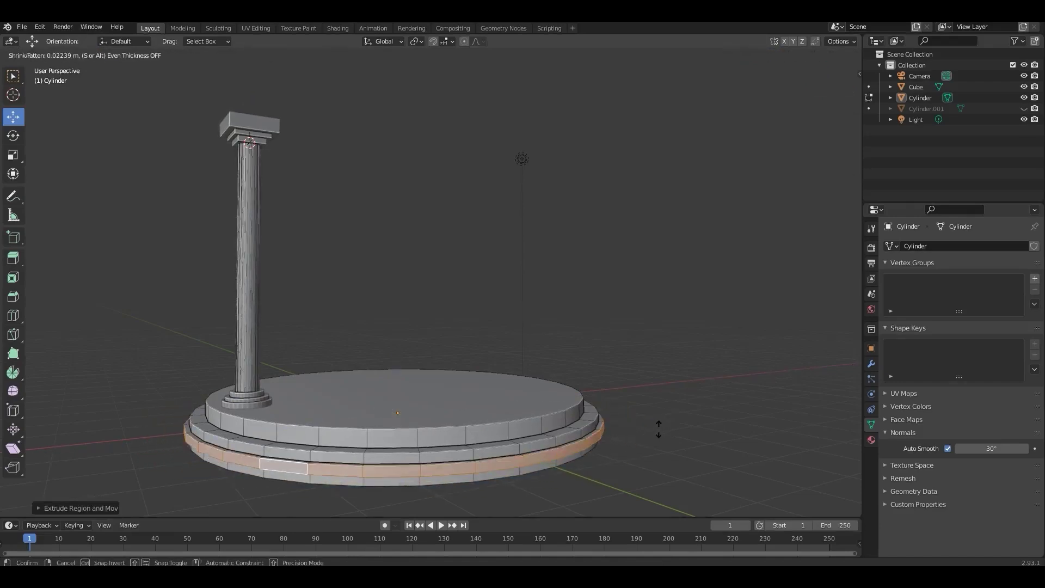
pyautogui.click(659, 430)
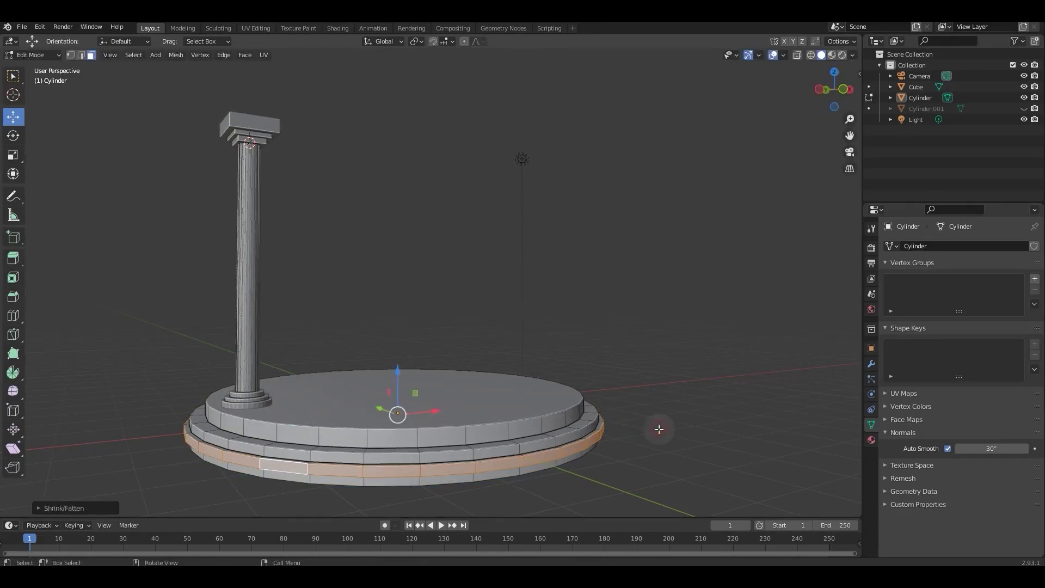
pyautogui.press('Tab')
# Select the column from the top view and snap the 3D cursor to it.
pyautogui.moveTo(616, 426)
pyautogui.mouseDown(button='middle')
pyautogui.moveTo(645, 417)
pyautogui.moveTo(650, 403)
pyautogui.moveTo(631, 417)
pyautogui.mouseUp(button='middle')
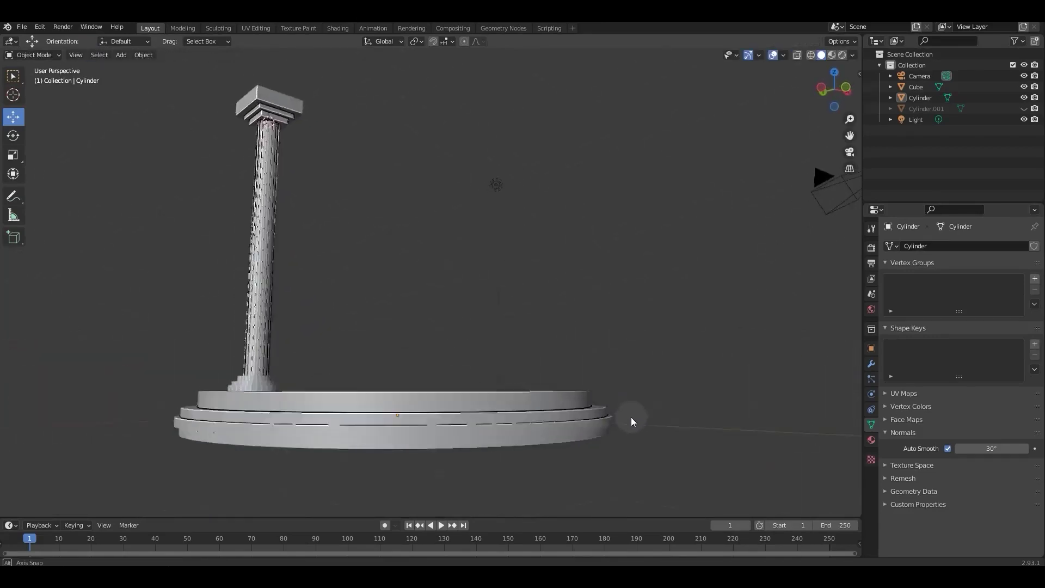
pyautogui.scroll(-4, 567, 435)
pyautogui.moveTo(524, 390); pyautogui.dragTo(516, 466, button='middle')
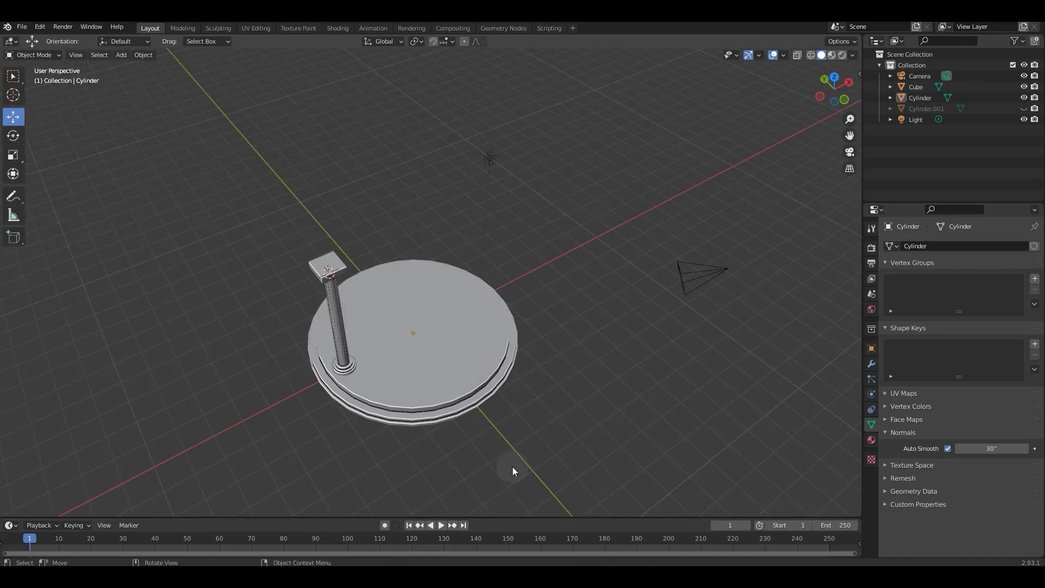
pyautogui.press('KP_7')
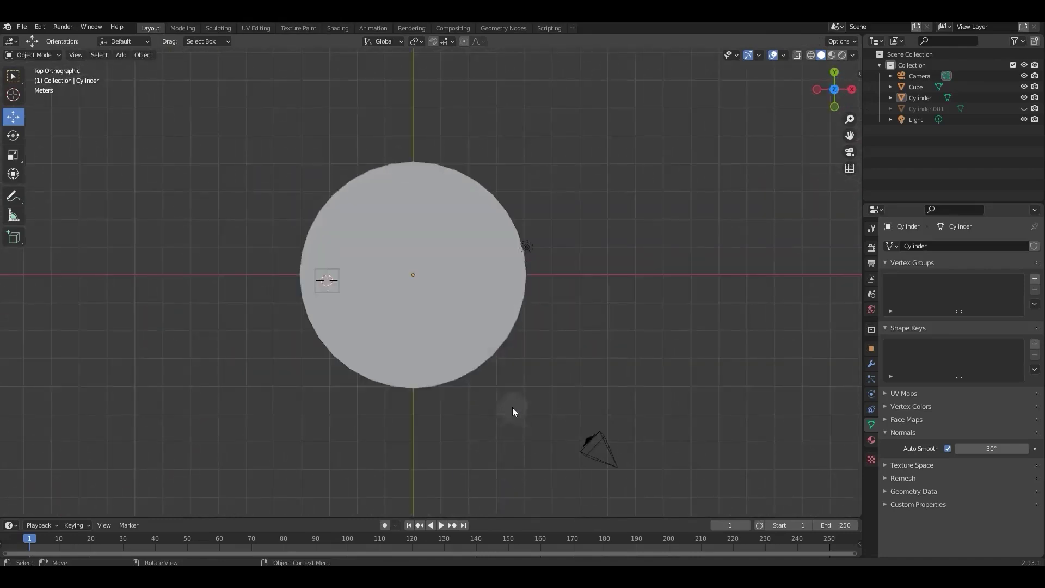
pyautogui.scroll(3, 259, 273)
pyautogui.click(259, 274)
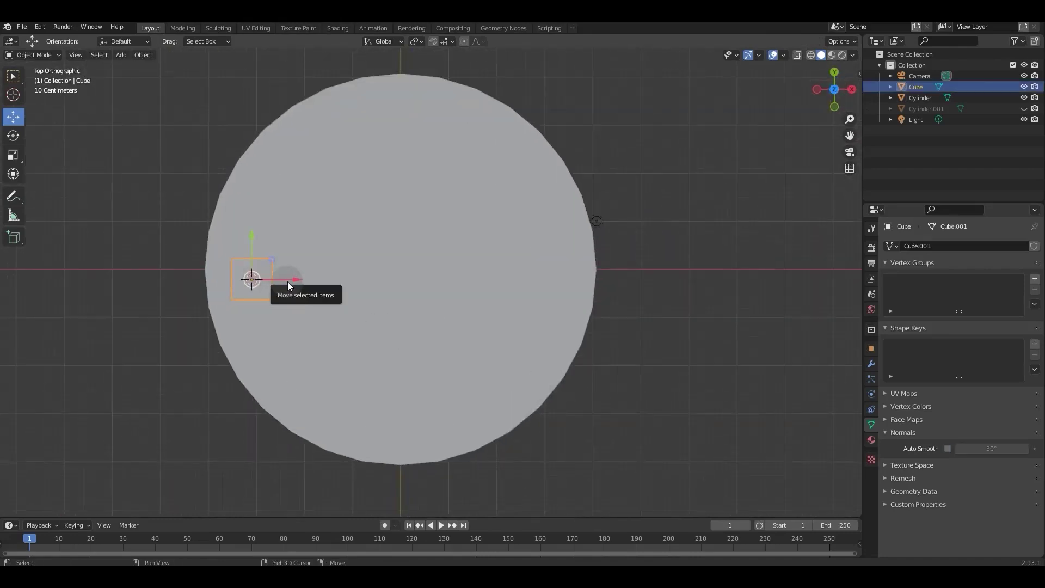
pyautogui.hotkey('shift', 's')
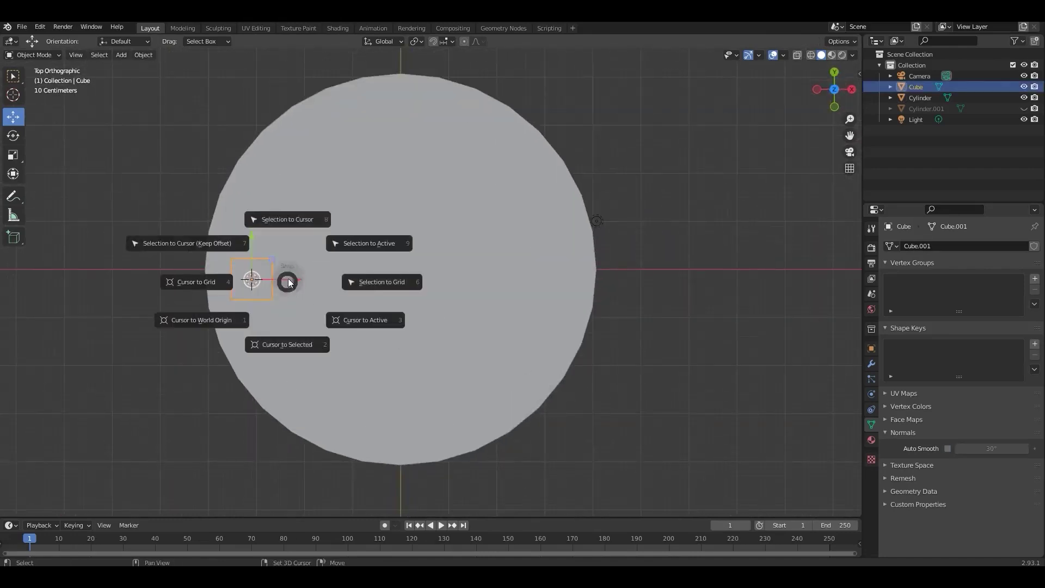
pyautogui.click(280, 332)
# Move the 3D cursor to the world origin at the centre of the base.
pyautogui.moveTo(313, 285); pyautogui.dragTo(331, 236, button='middle')
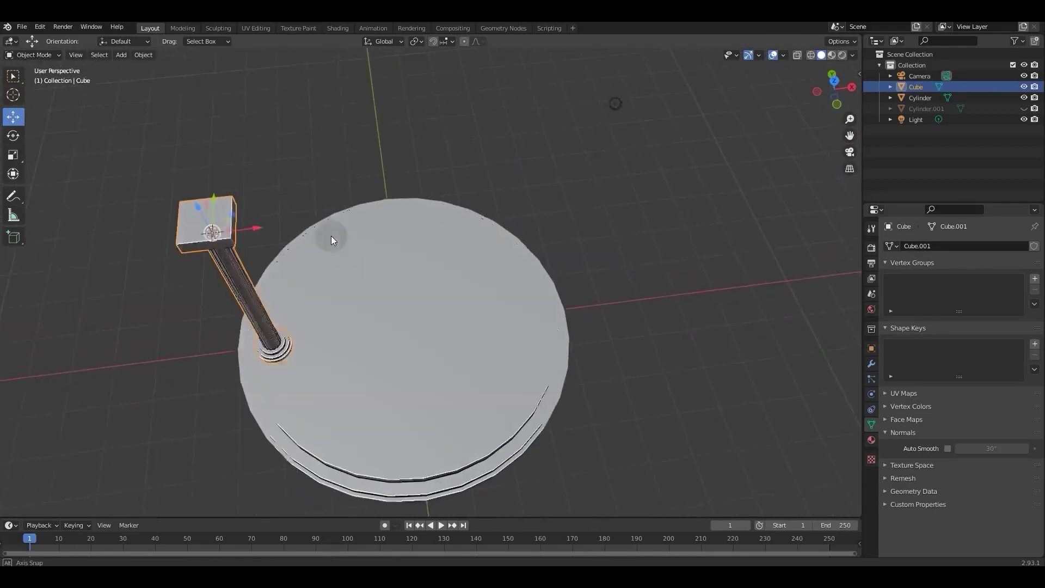
pyautogui.hotkey('shift', 'a')
pyautogui.press('Escape')
pyautogui.hotkey('shift', 's')
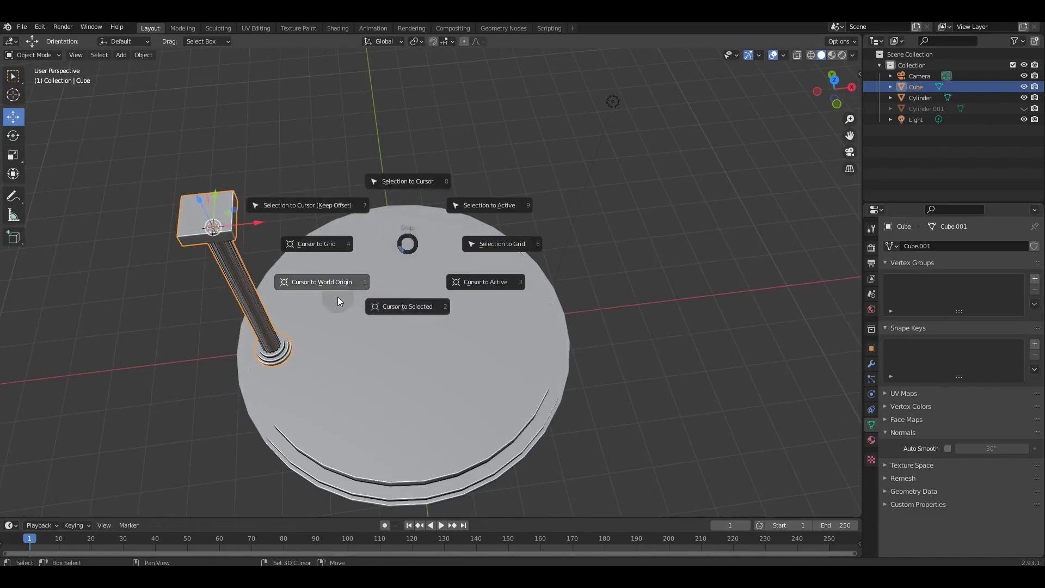
pyautogui.click(338, 297)
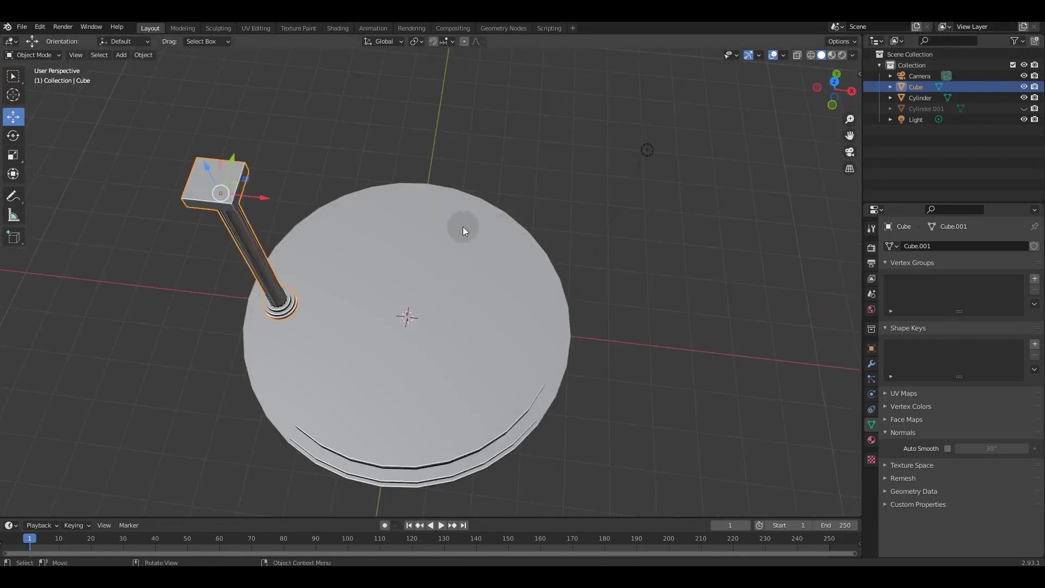
# Add a Bezier circle at the 3D cursor and scale it up in top view to slightly less than the base's diameter.
pyautogui.click(442, 246)
pyautogui.hotkey('shift', 'a')
pyautogui.moveTo(435, 258)
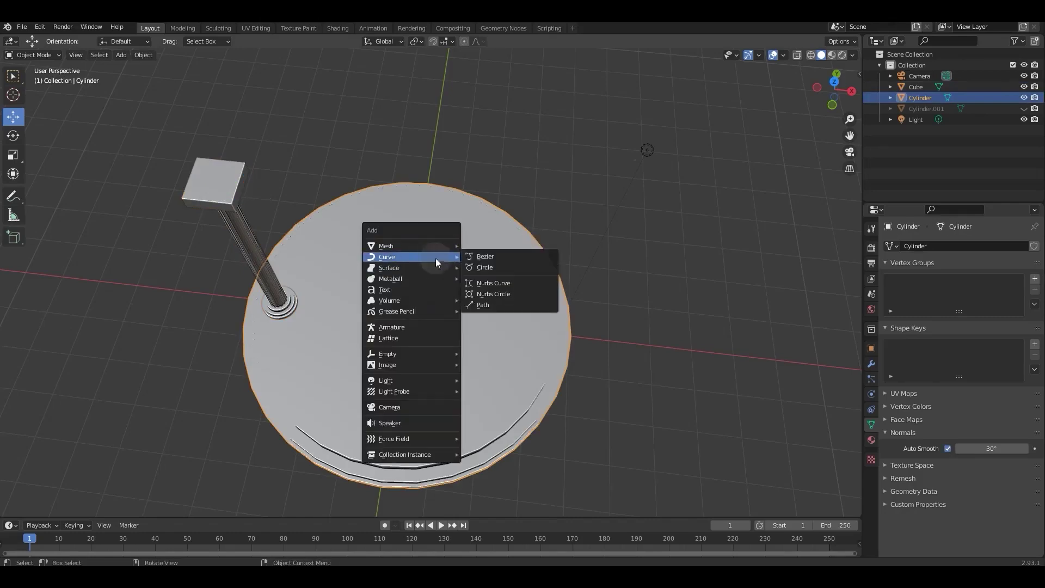
pyautogui.click(469, 270)
pyautogui.press('KP_7')
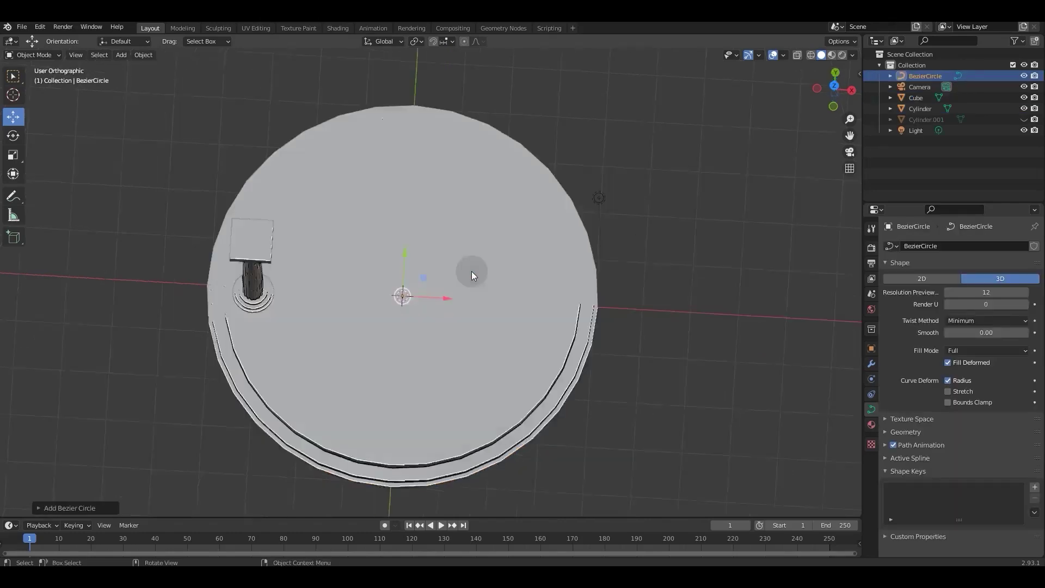
pyautogui.press('s')
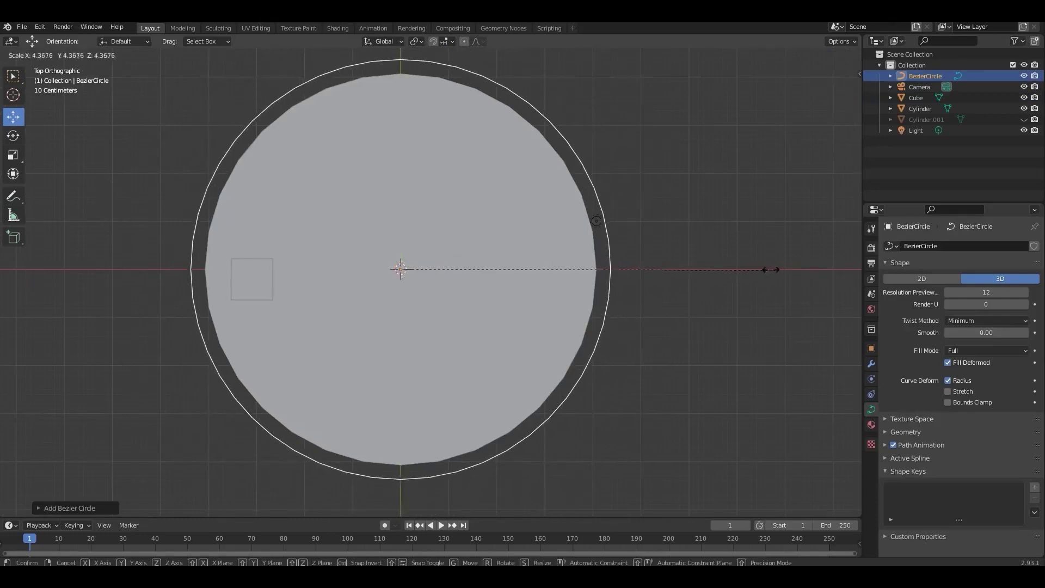
pyautogui.click(714, 268)
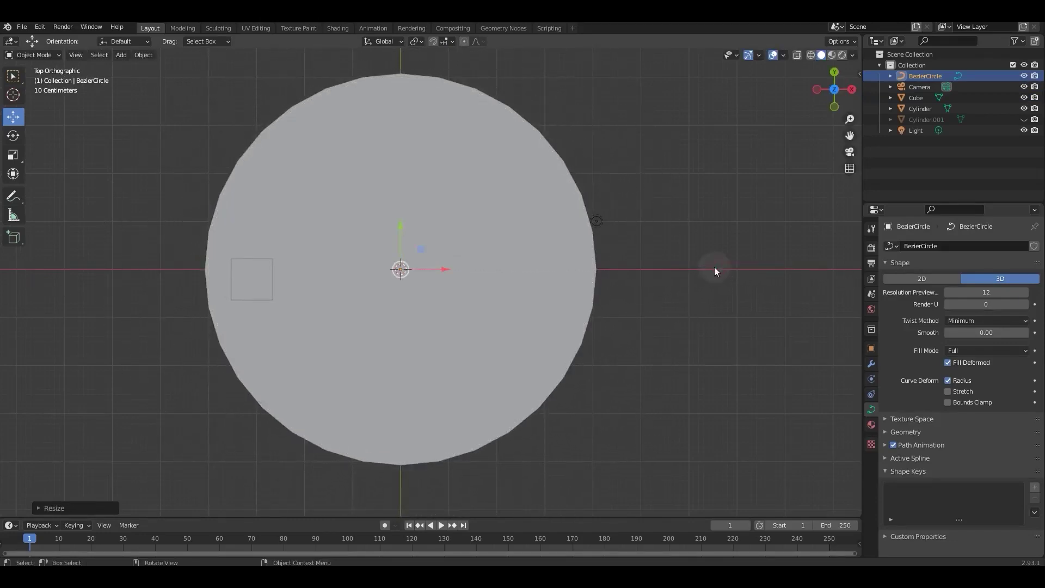
# Hide the stepped base and scale the Bezier circle down to about 0.83 so it passes through the column.
pyautogui.click(521, 250)
pyautogui.press('h')
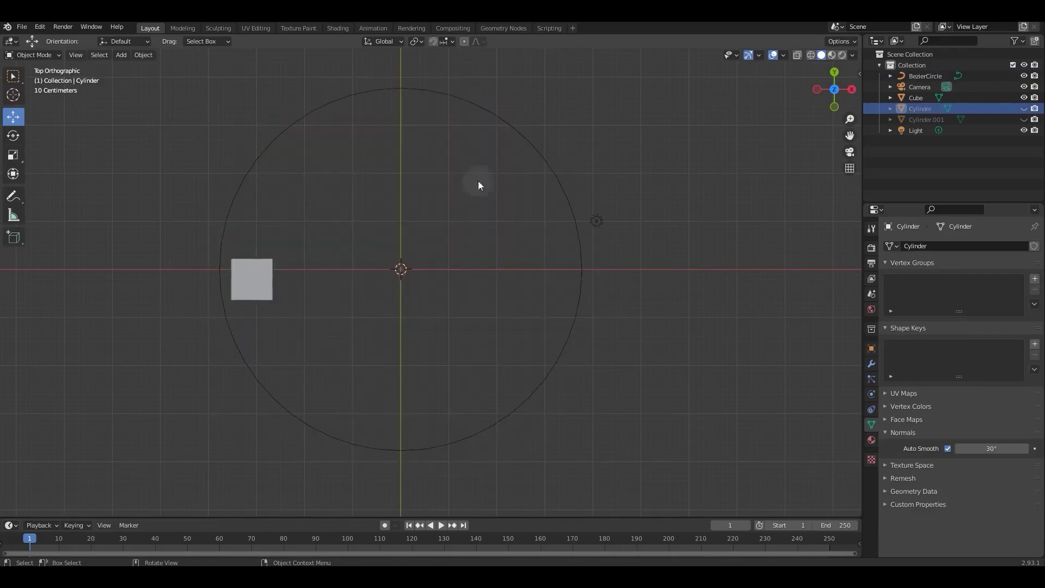
pyautogui.click(493, 113)
pyautogui.press('s')
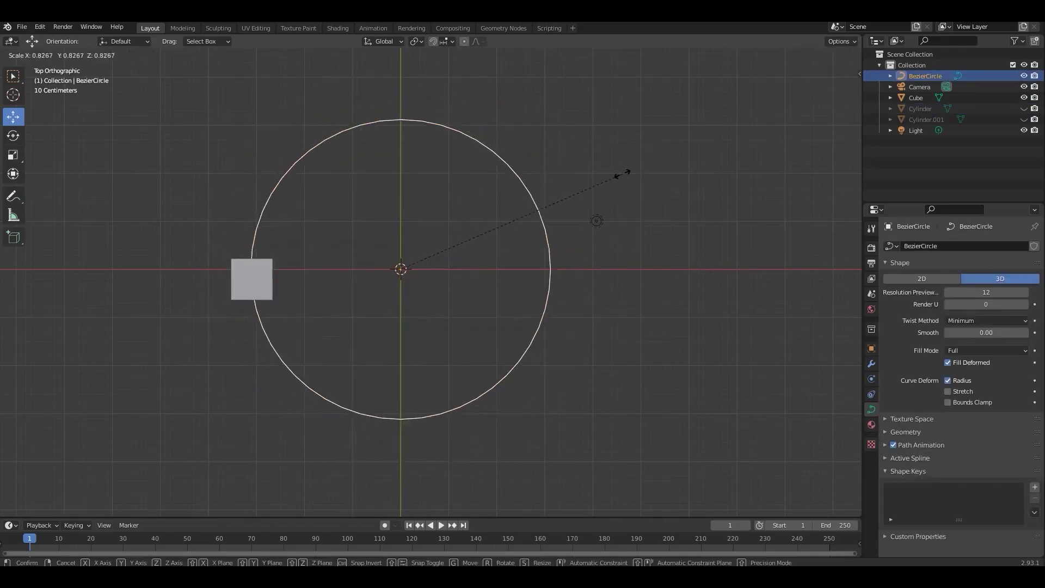